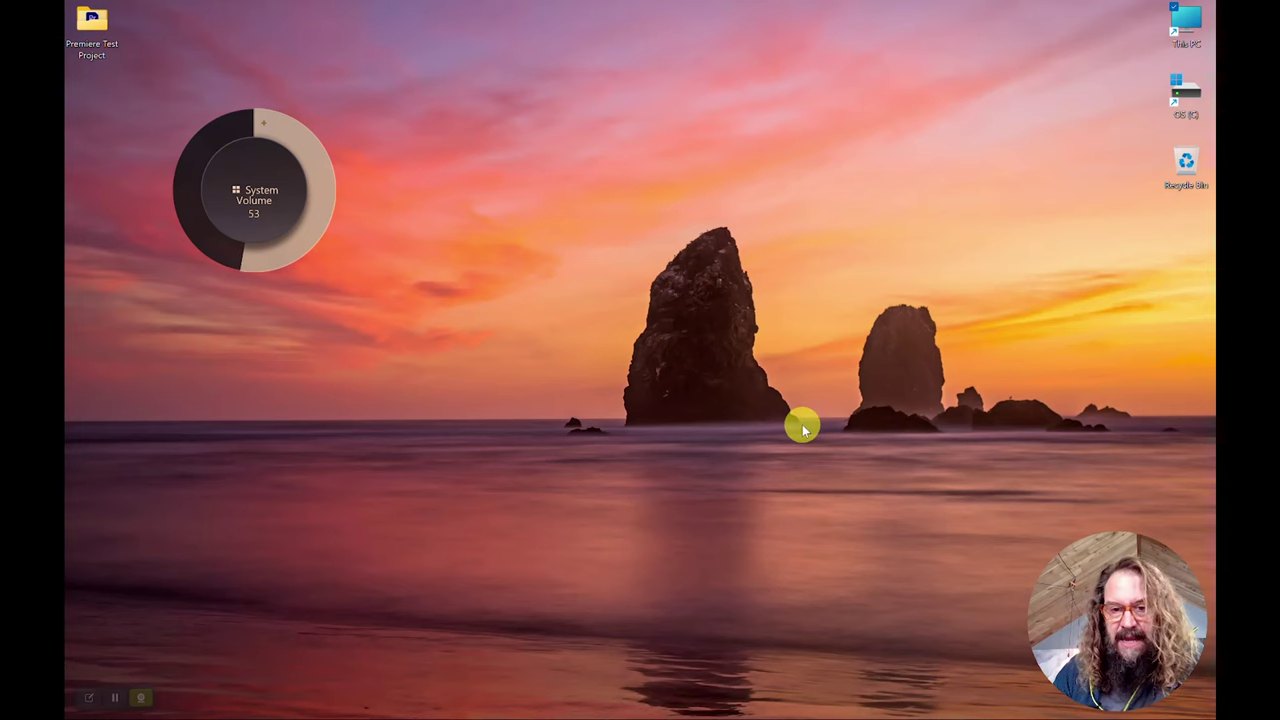
Move the ASUS Dial & Control Panel taskbar icon one slot left and open its settings.
mouse_move(829, 705)
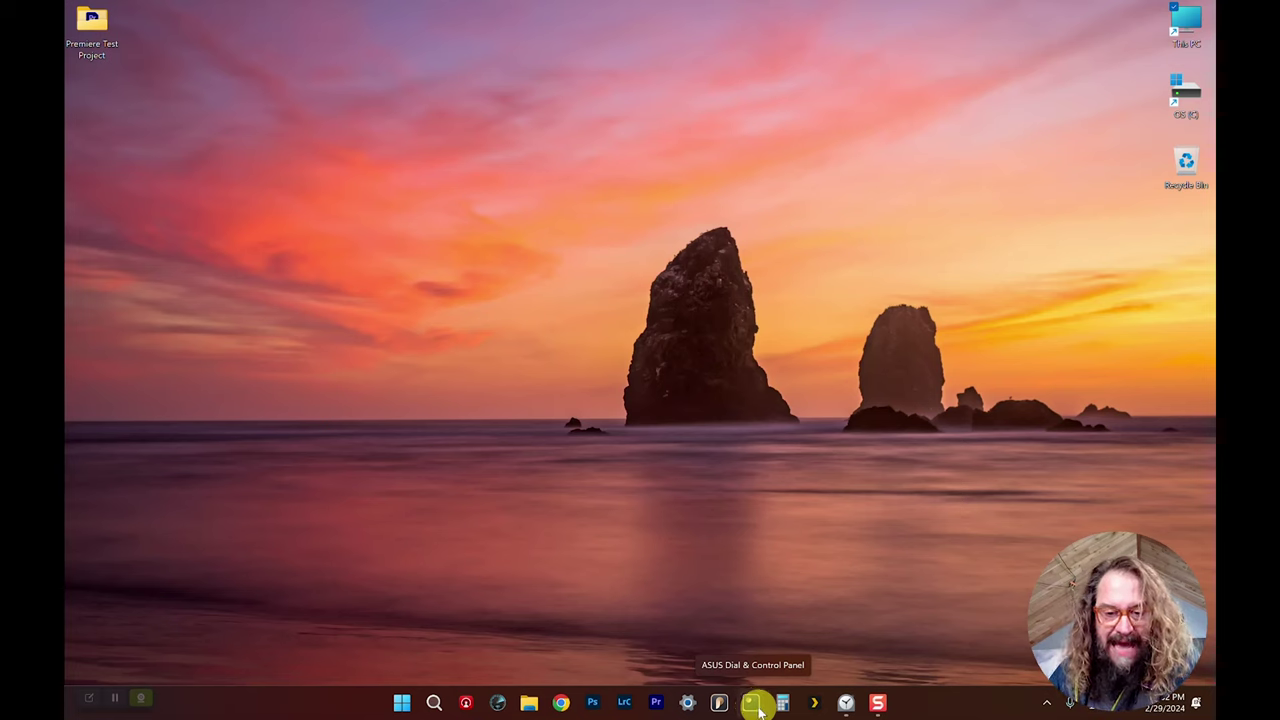
left_click_drag(754, 708, 722, 708)
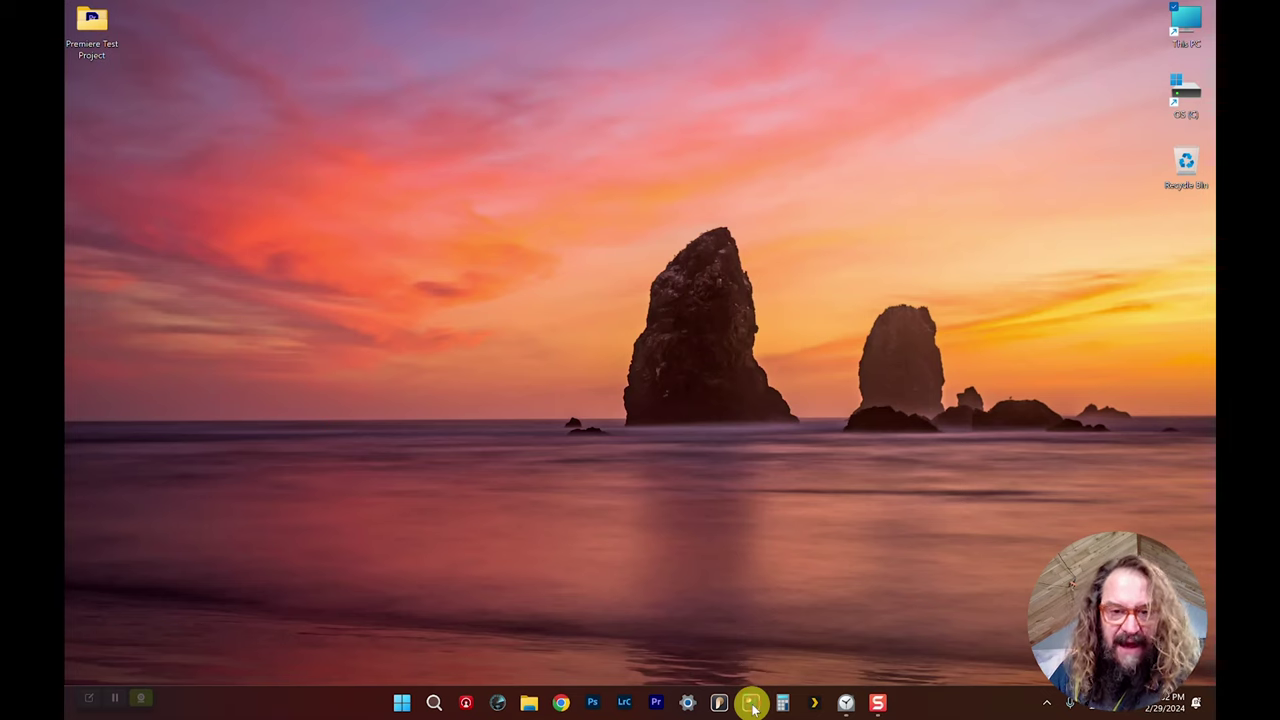
left_click(752, 704)
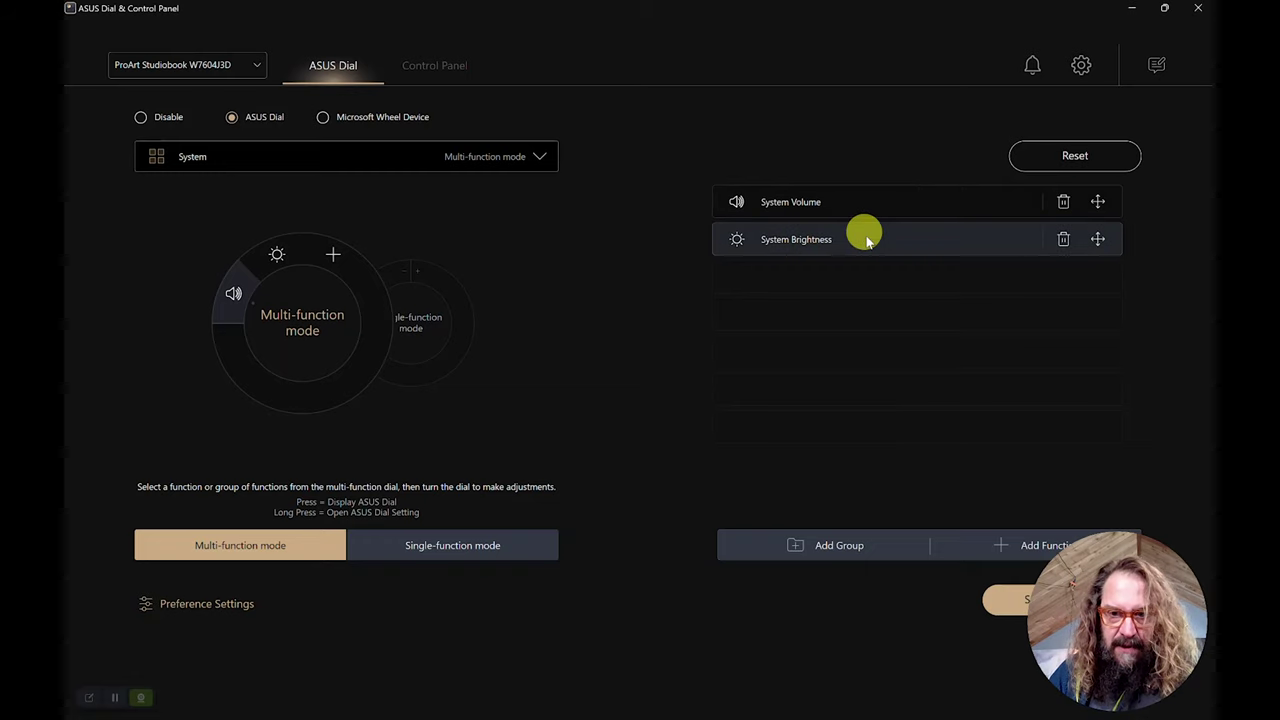
left_click(1200, 9)
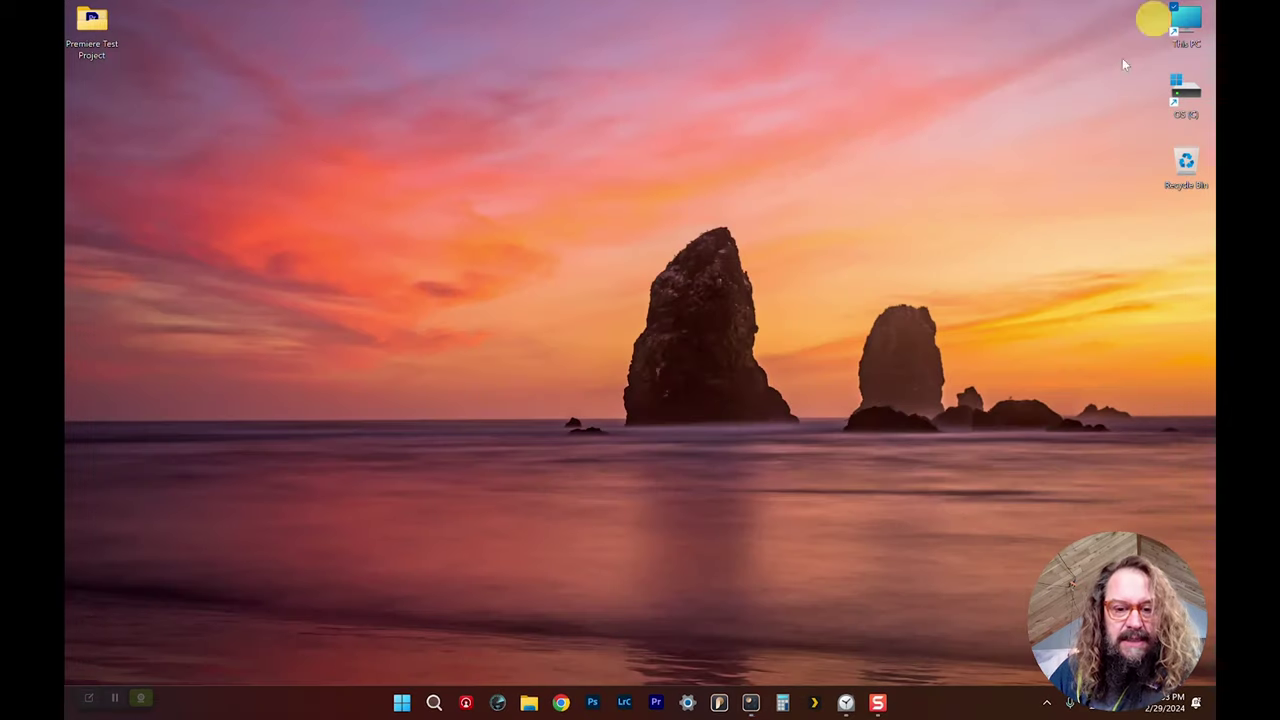
left_click(720, 704)
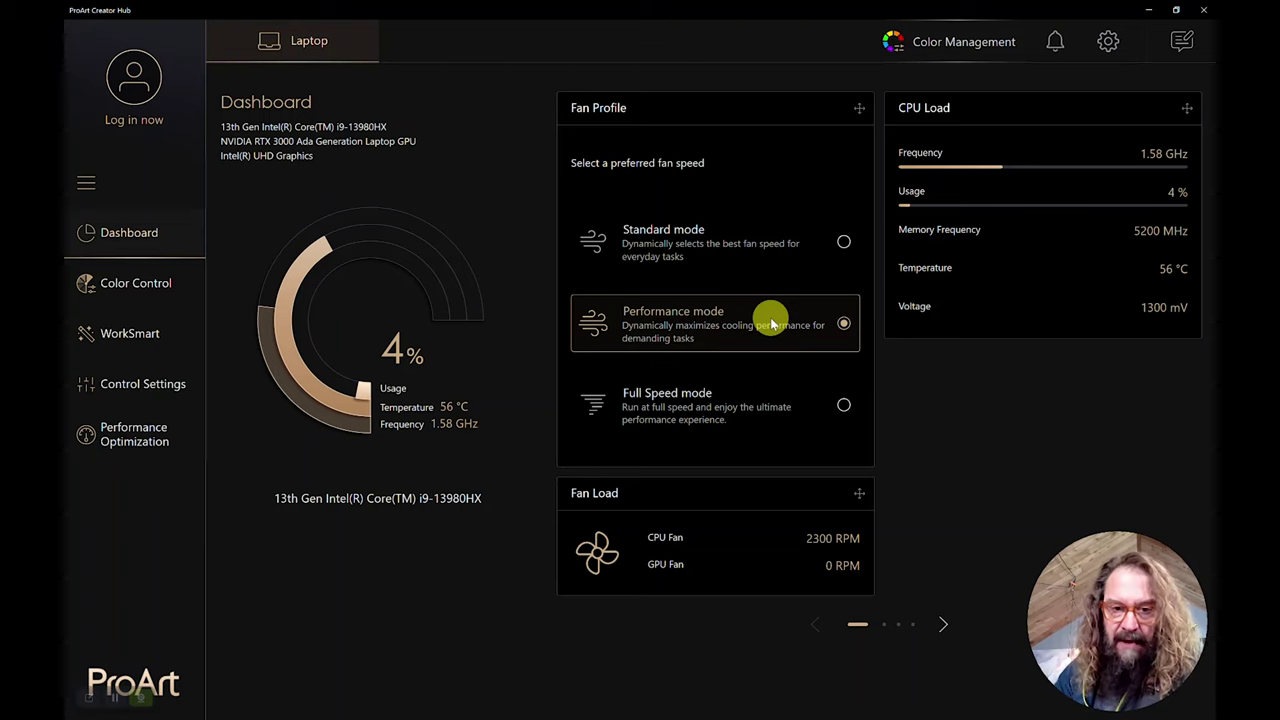
left_click(844, 405)
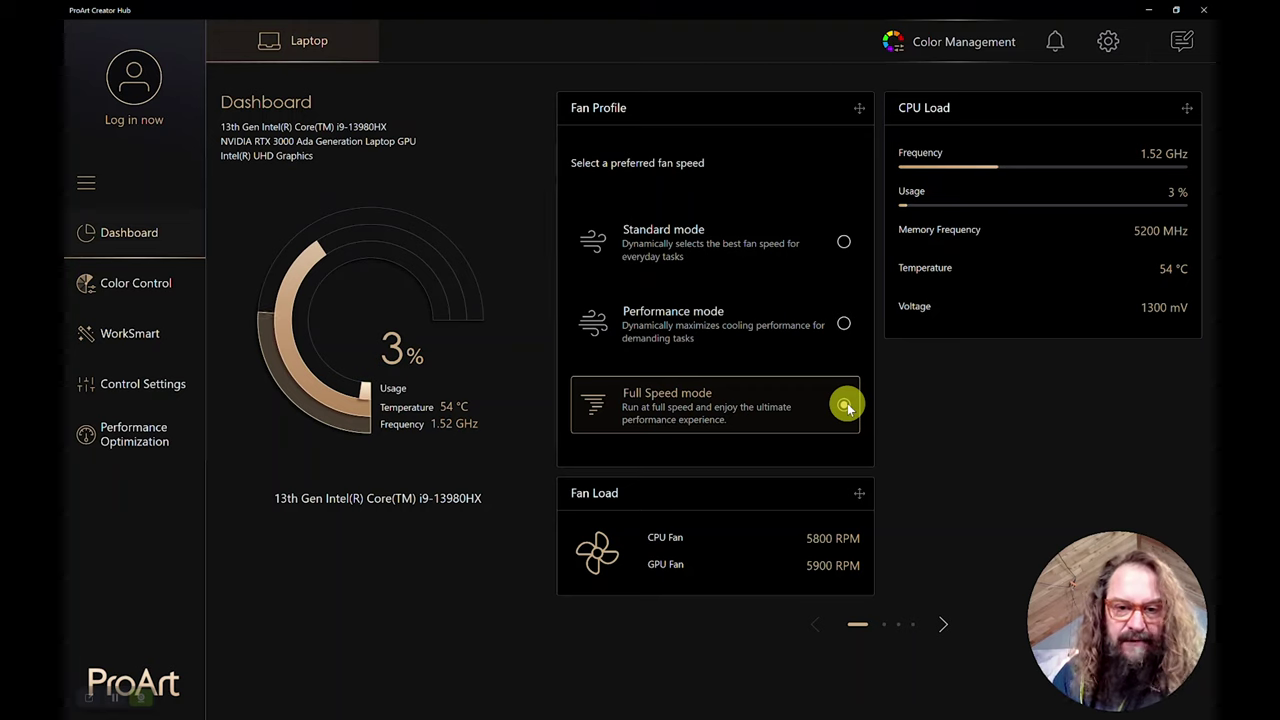
left_click(843, 326)
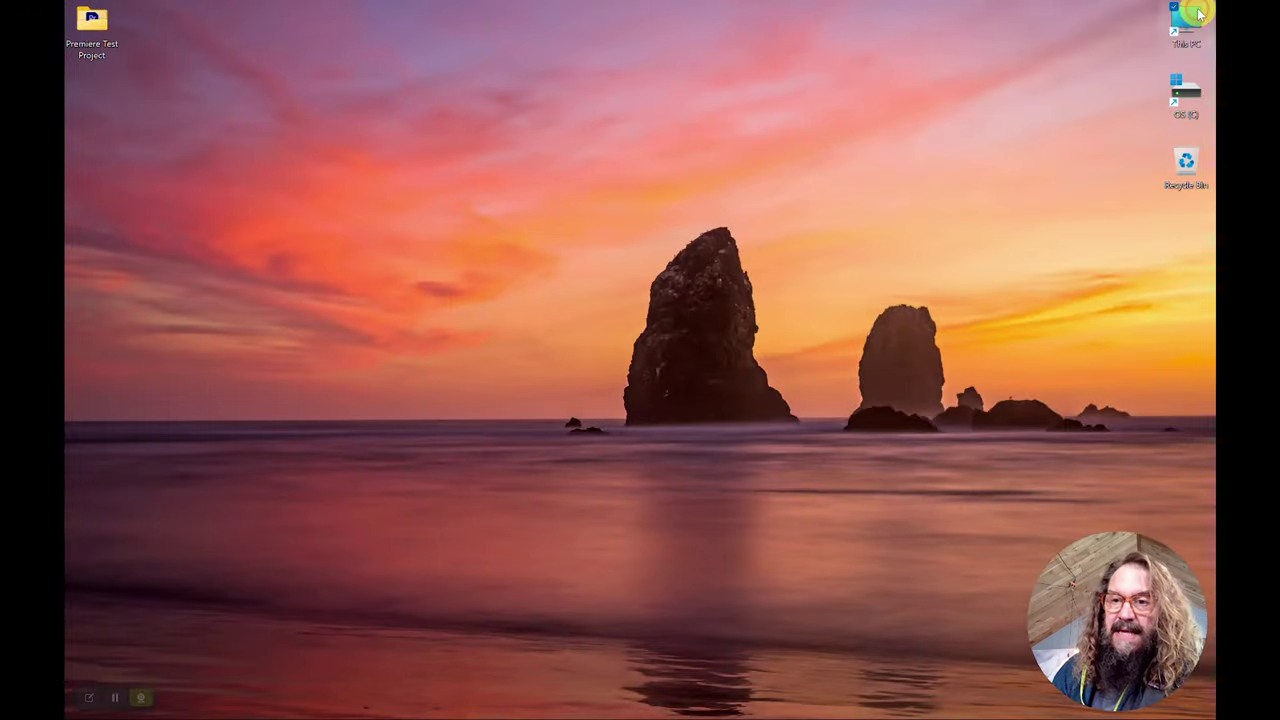
Close ProArt Creator Hub and launch Adobe Lightroom Classic from the taskbar.
left_click(1203, 9)
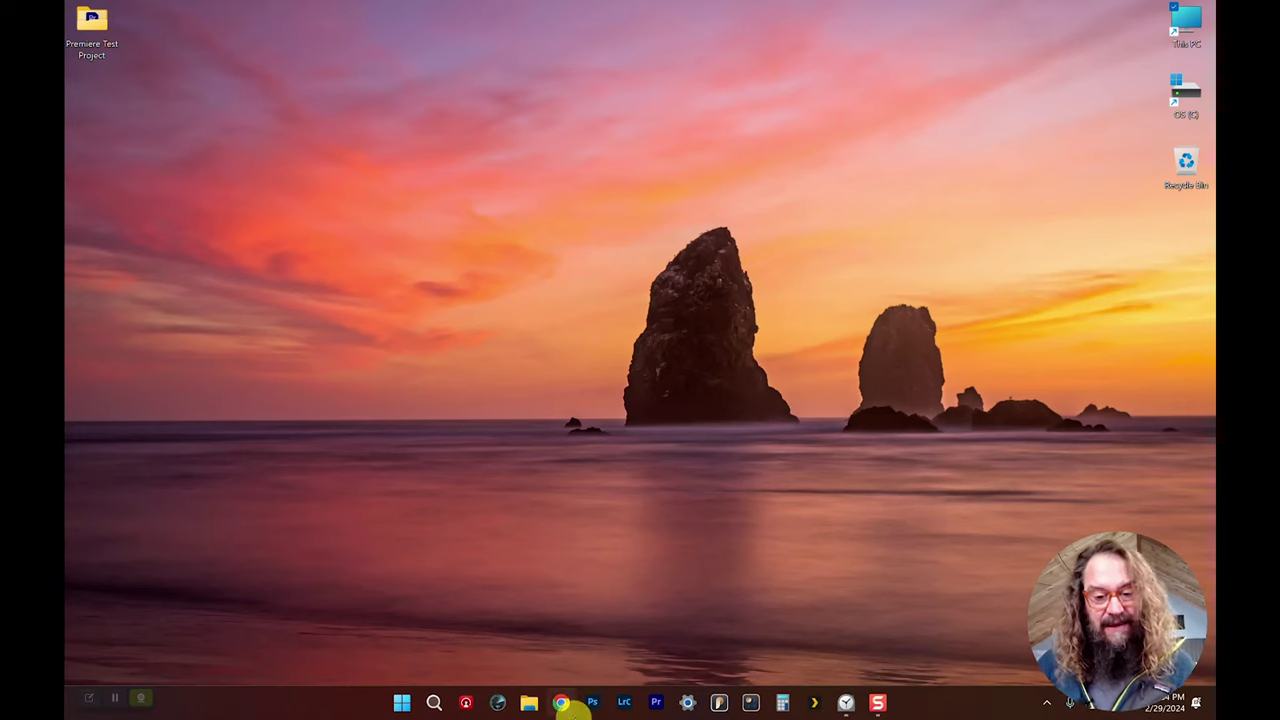
left_click(625, 705)
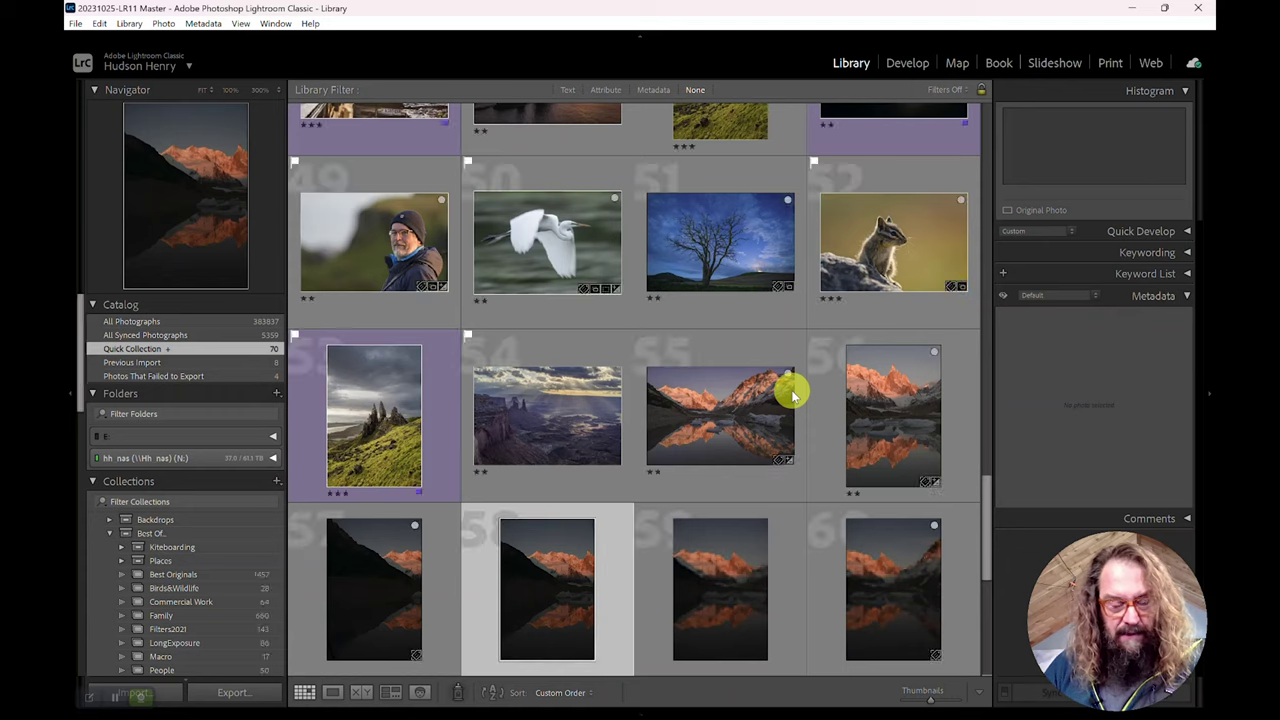
Collapse the 1996-2019_Volume1, 2023 and Photography folders and the Collections list.
scroll(790, 400, "up", 10)
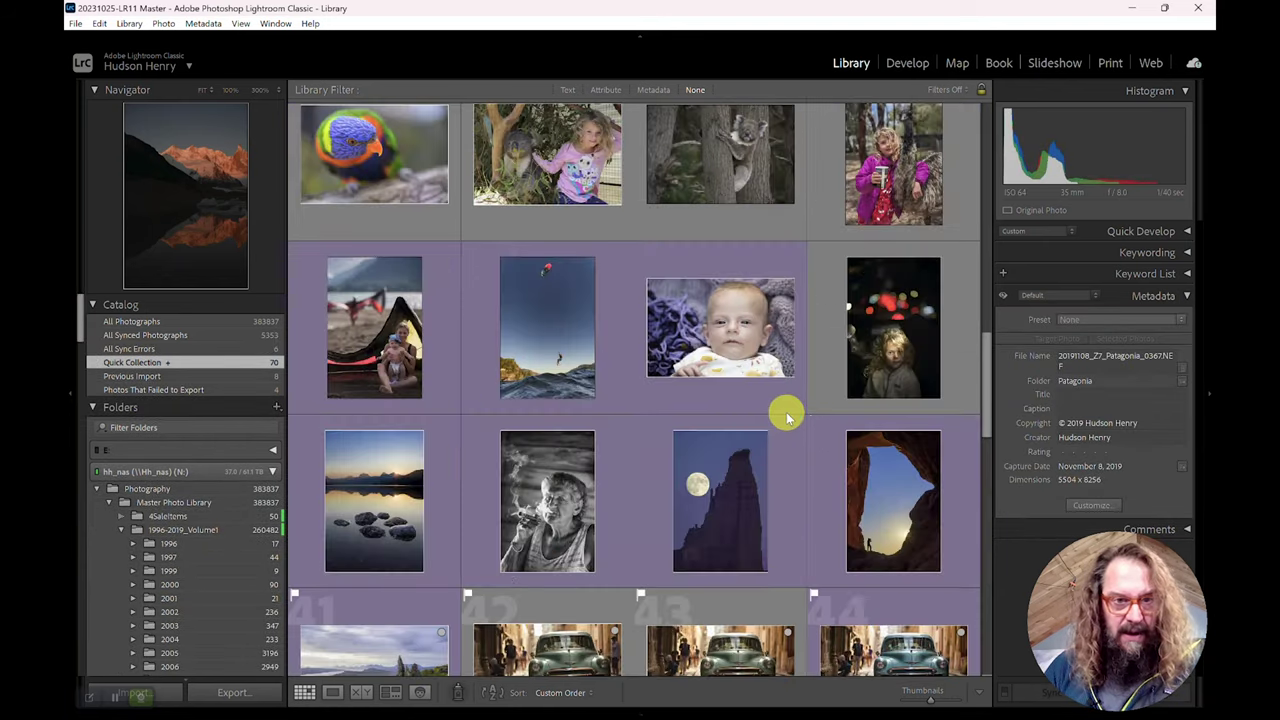
scroll(783, 420, "down", 10)
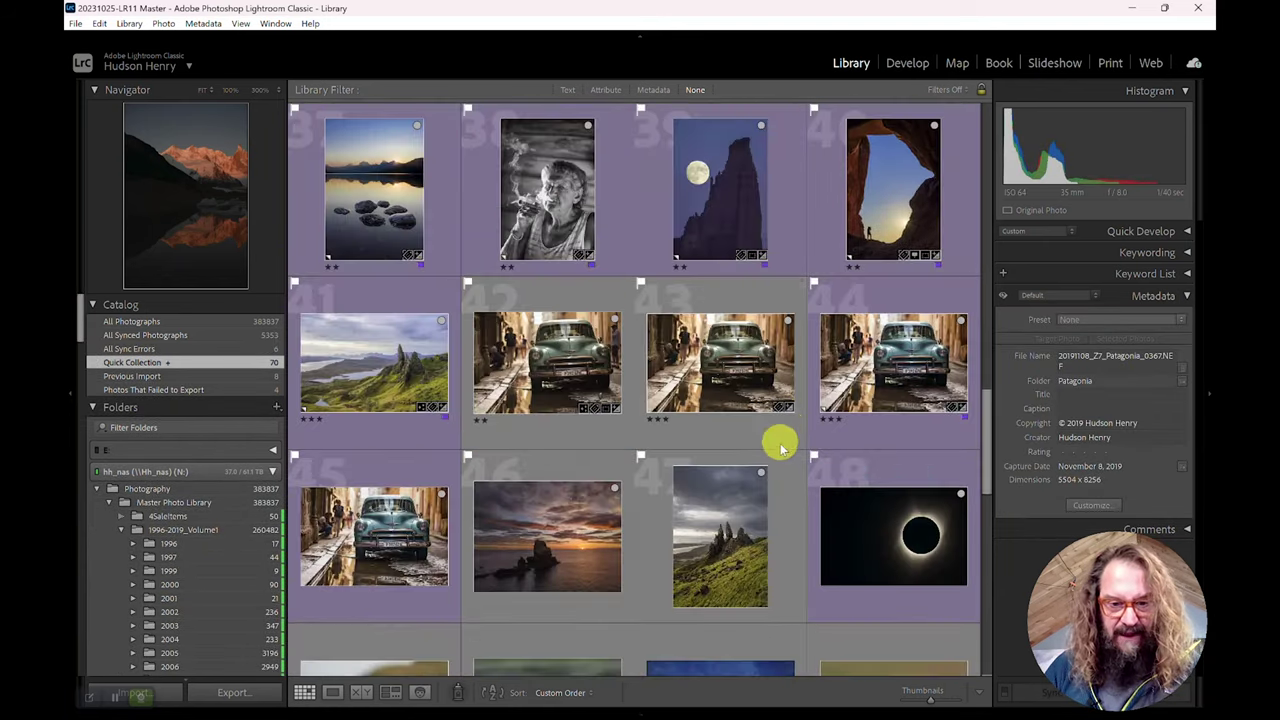
scroll(780, 455, "down", 3)
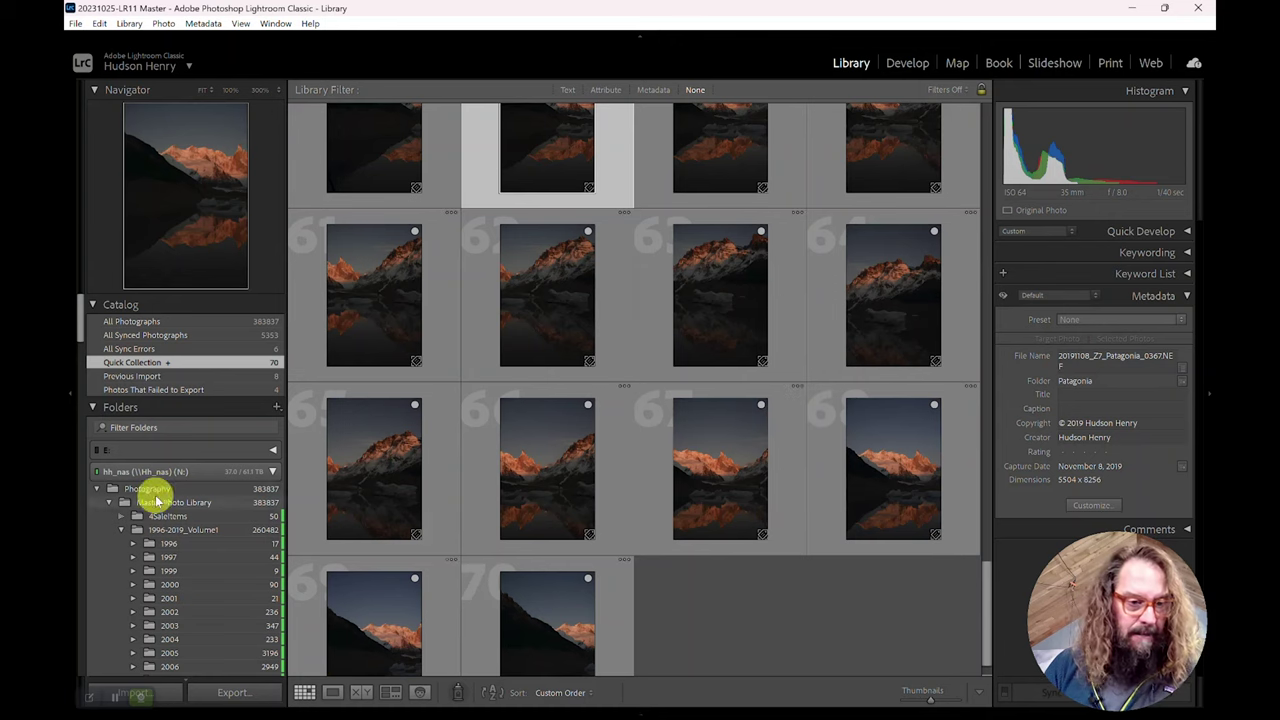
left_click(121, 529)
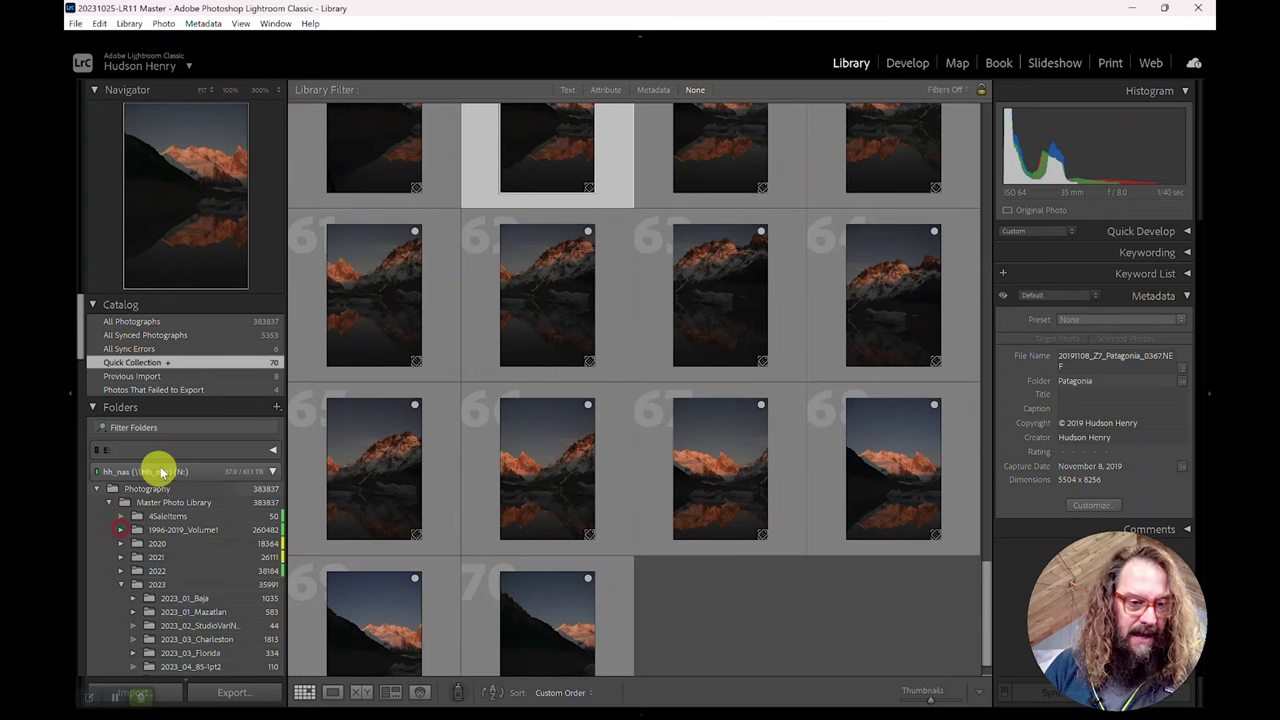
left_click(121, 584)
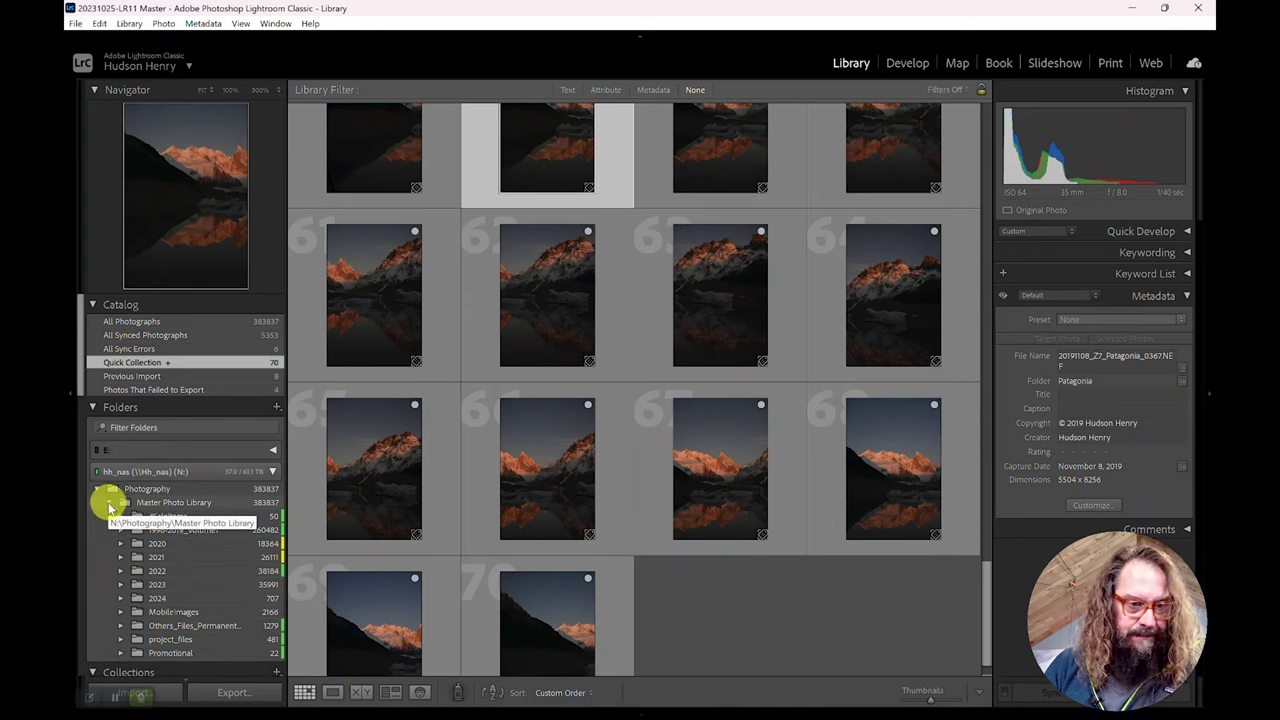
left_click(96, 489)
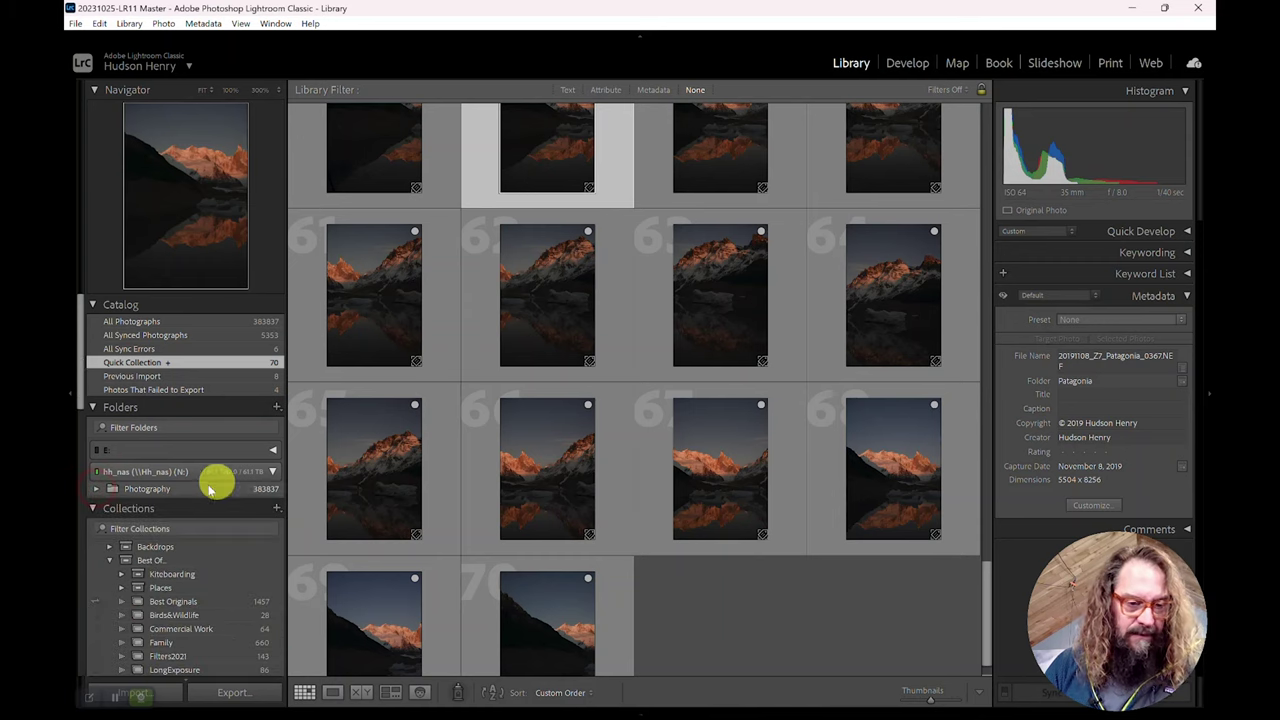
left_click(93, 508)
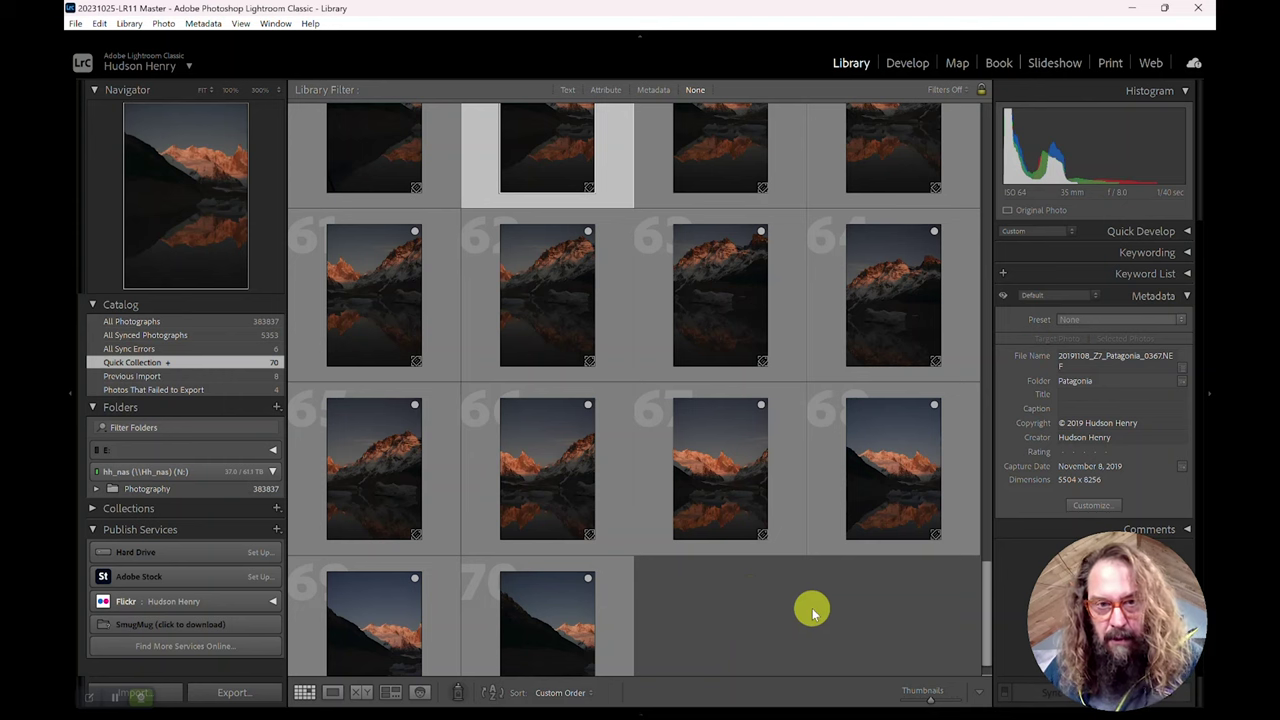
Resize the Grid thumbnails to six columns and scroll to the Patagonia frames at the end.
scroll(741, 630, "up", 10)
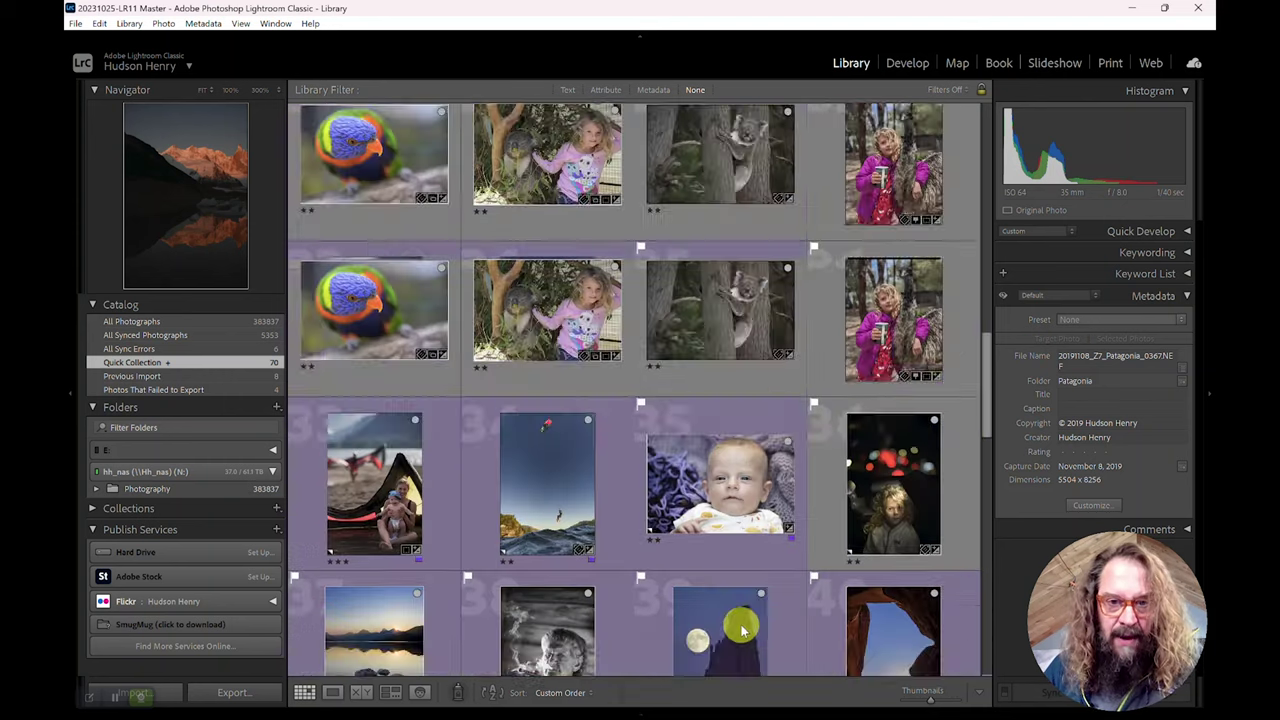
scroll(742, 630, "down", 5)
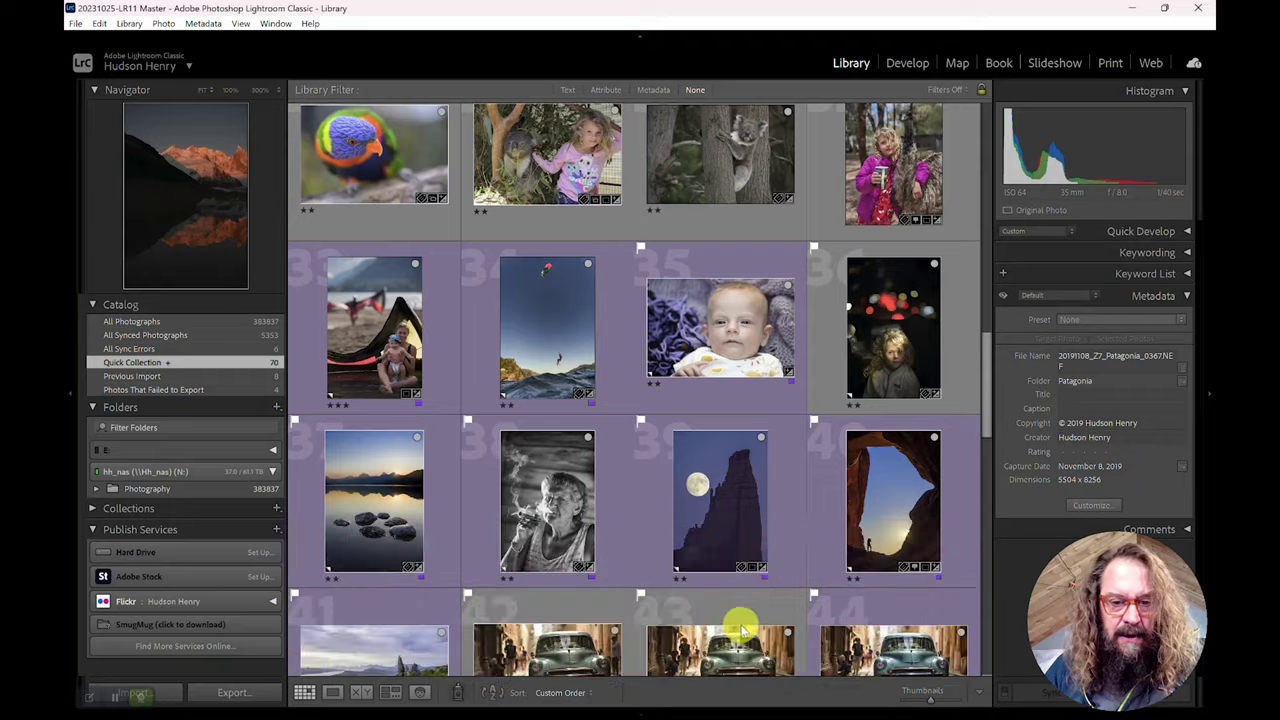
scroll(742, 630, "down", 3)
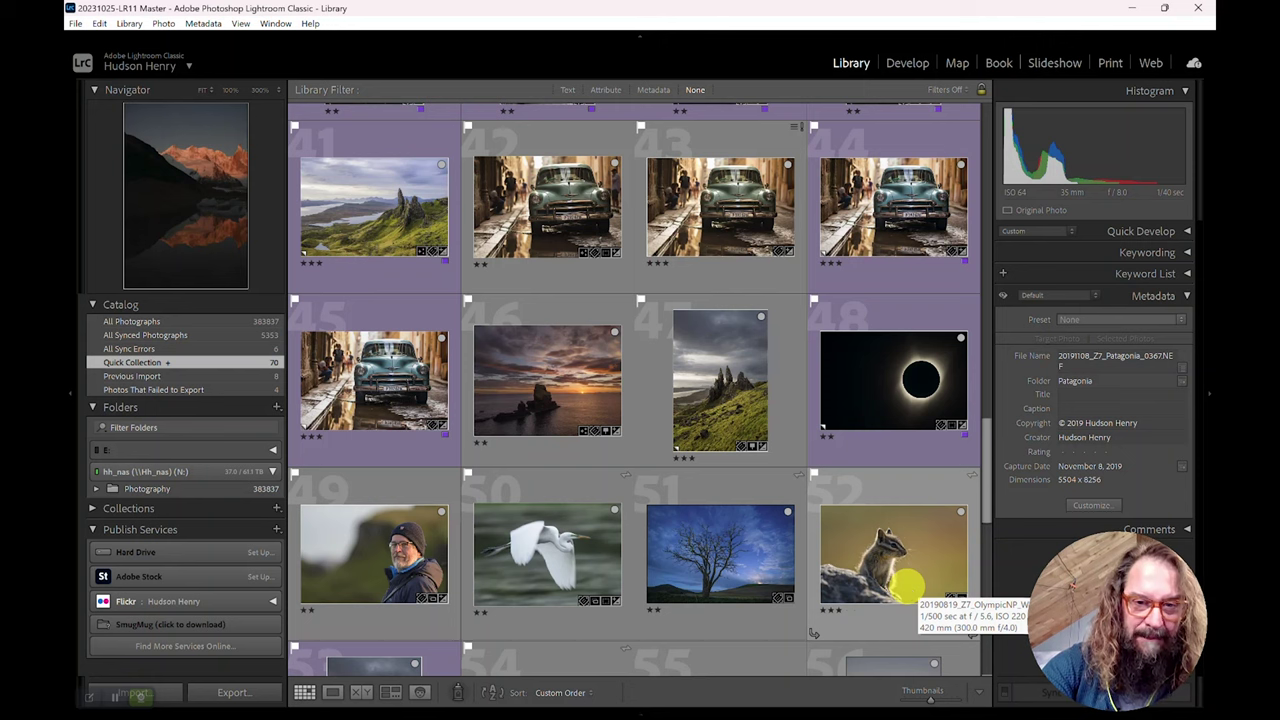
key("minus")
key("equal")
key("equal")
key("equal")
key("equal")
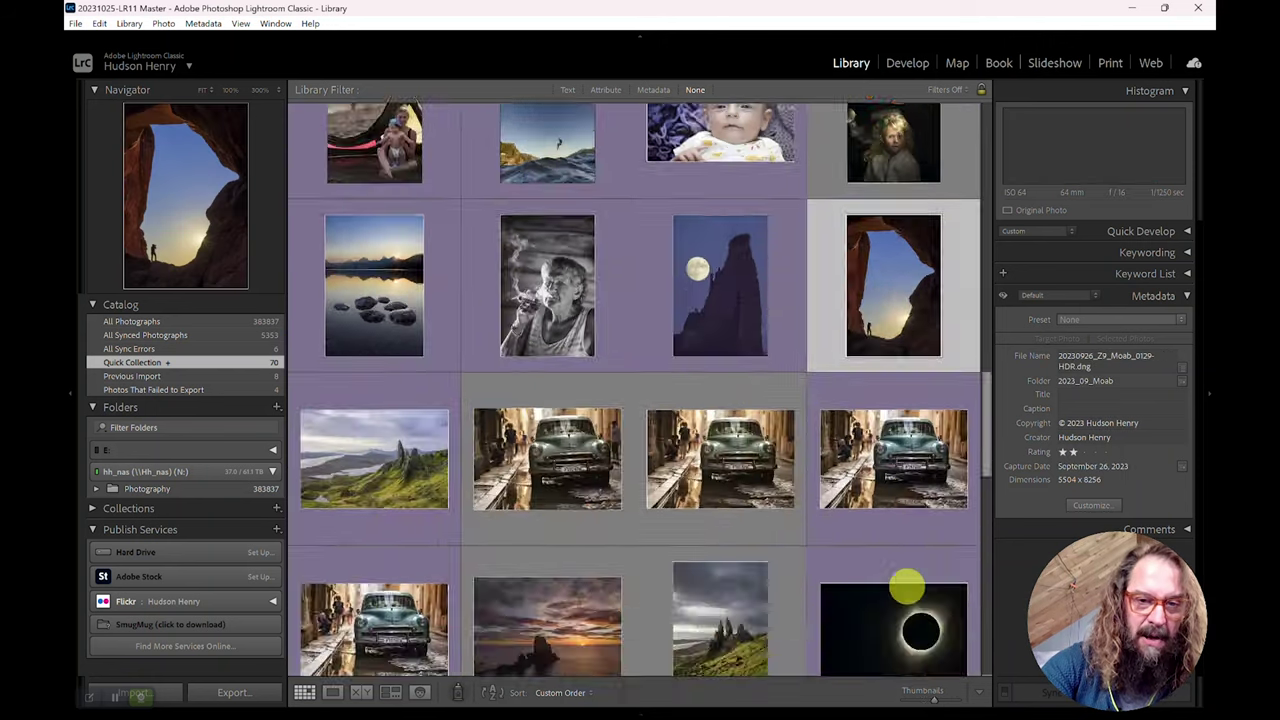
key("minus")
key("minus")
scroll(906, 588, "down", 5)
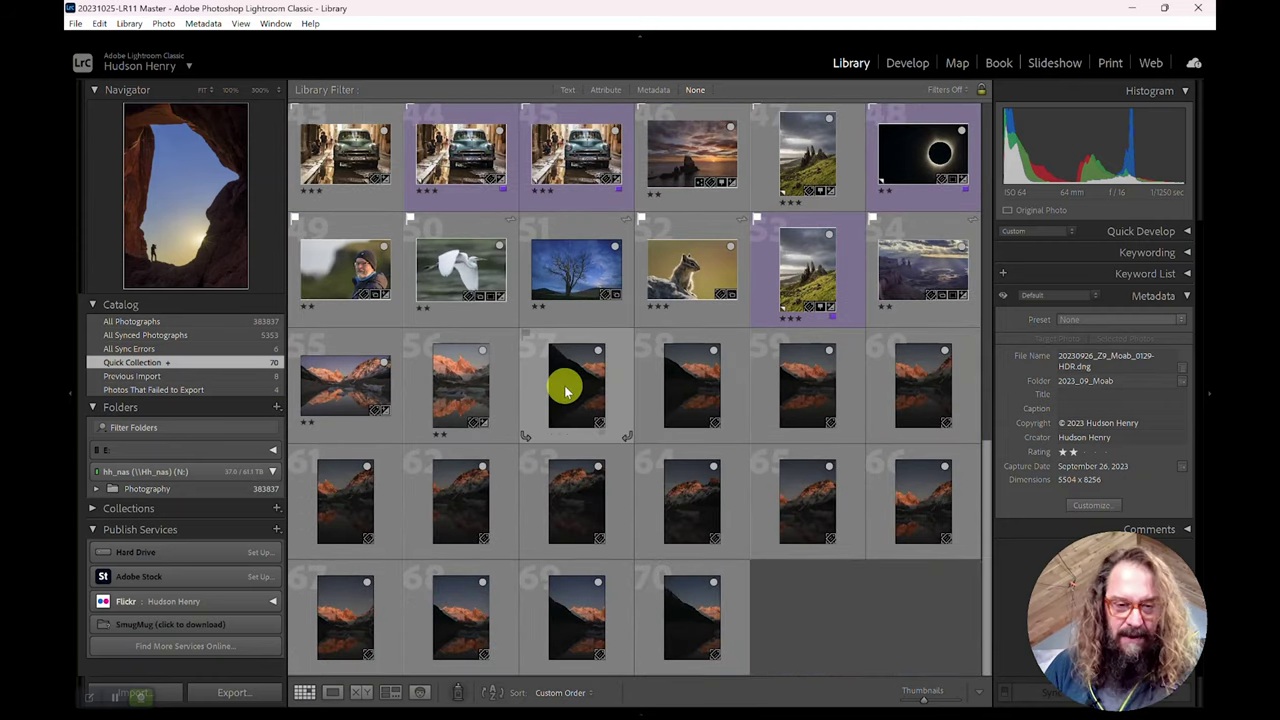
Select frames 57 through 70 and view frame 57 full-size in Loupe.
left_click(567, 388)
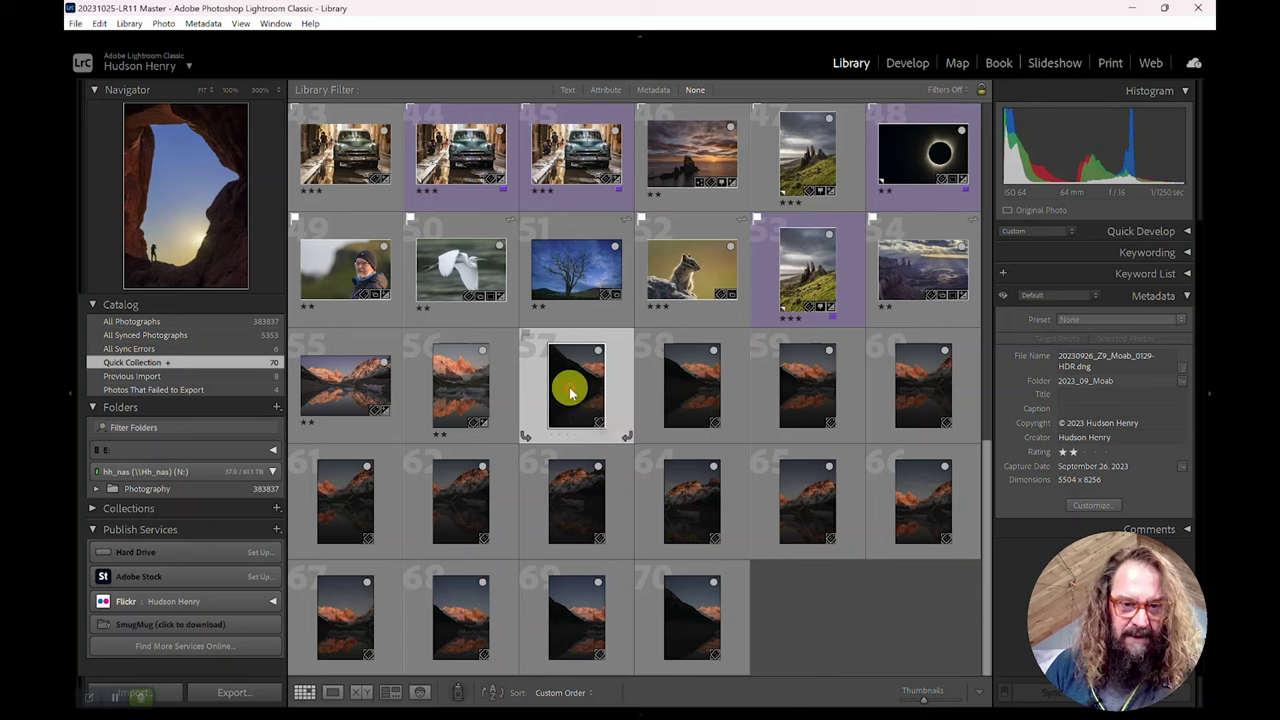
left_click(695, 603, "shift")
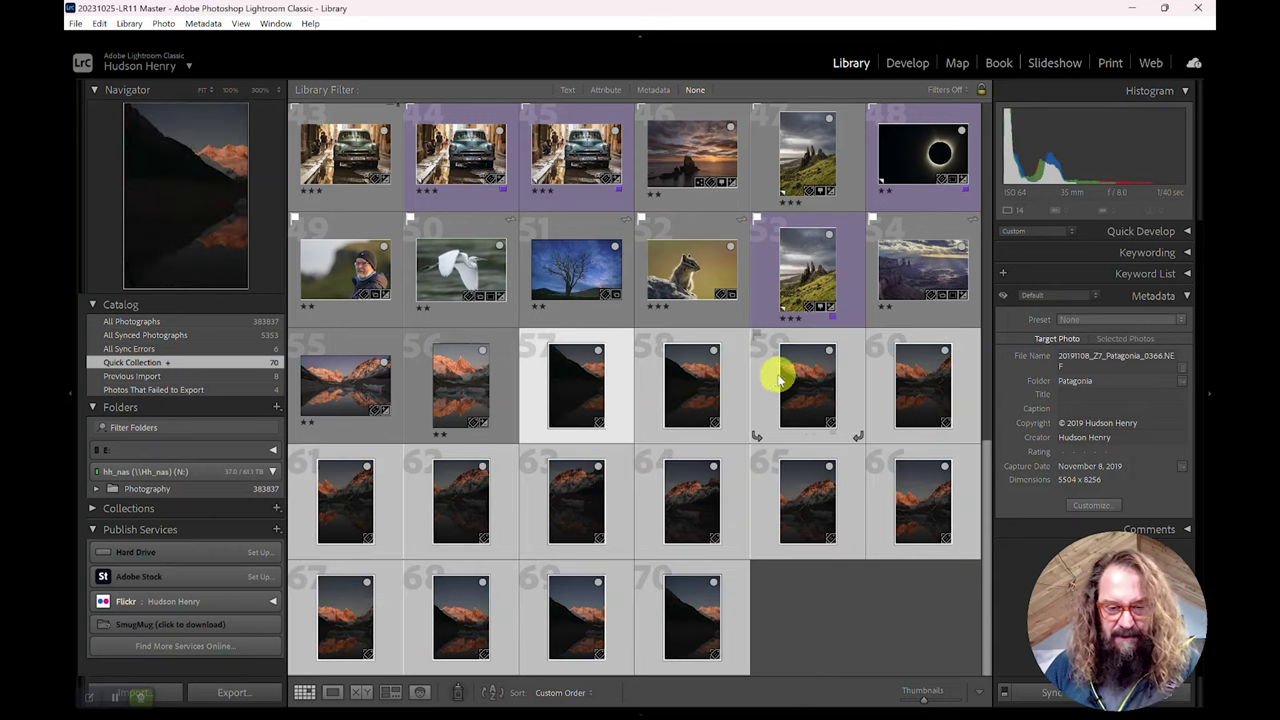
left_click(586, 400)
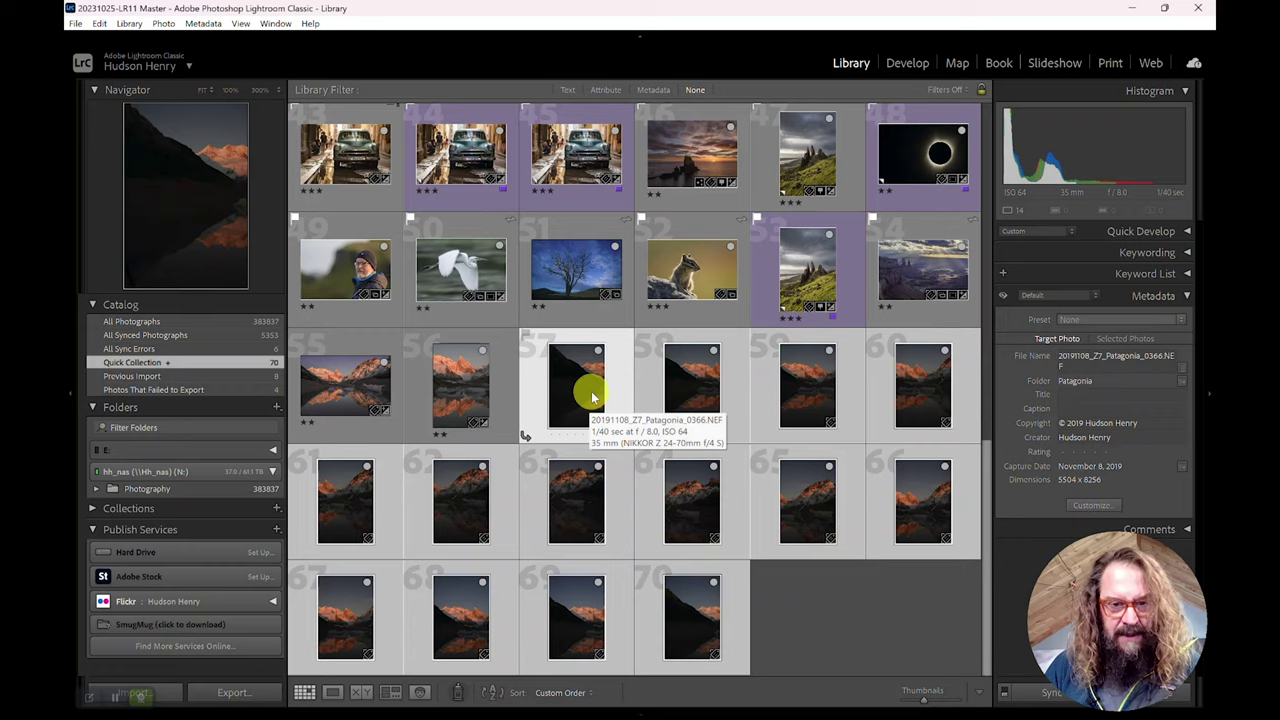
double_click(591, 391)
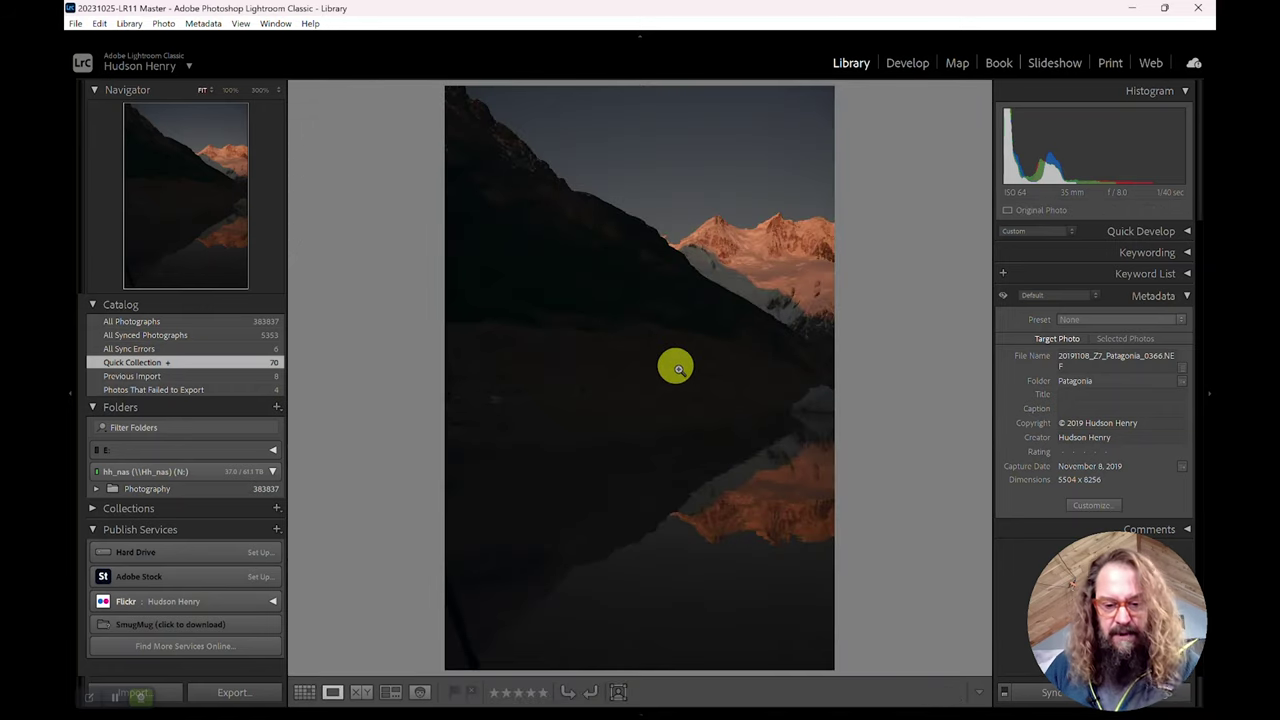
Check frame 57's file, date and exposure info, then return to Grid with the Filmstrip shown.
key("i")
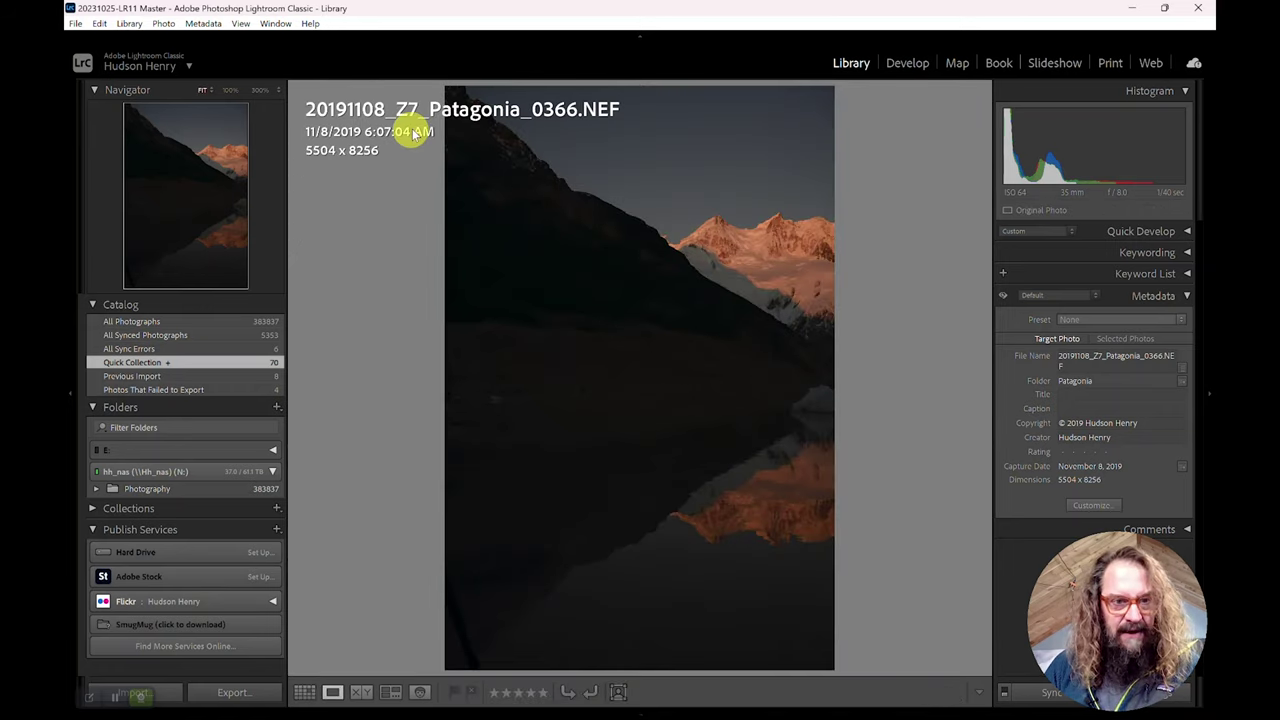
key("i")
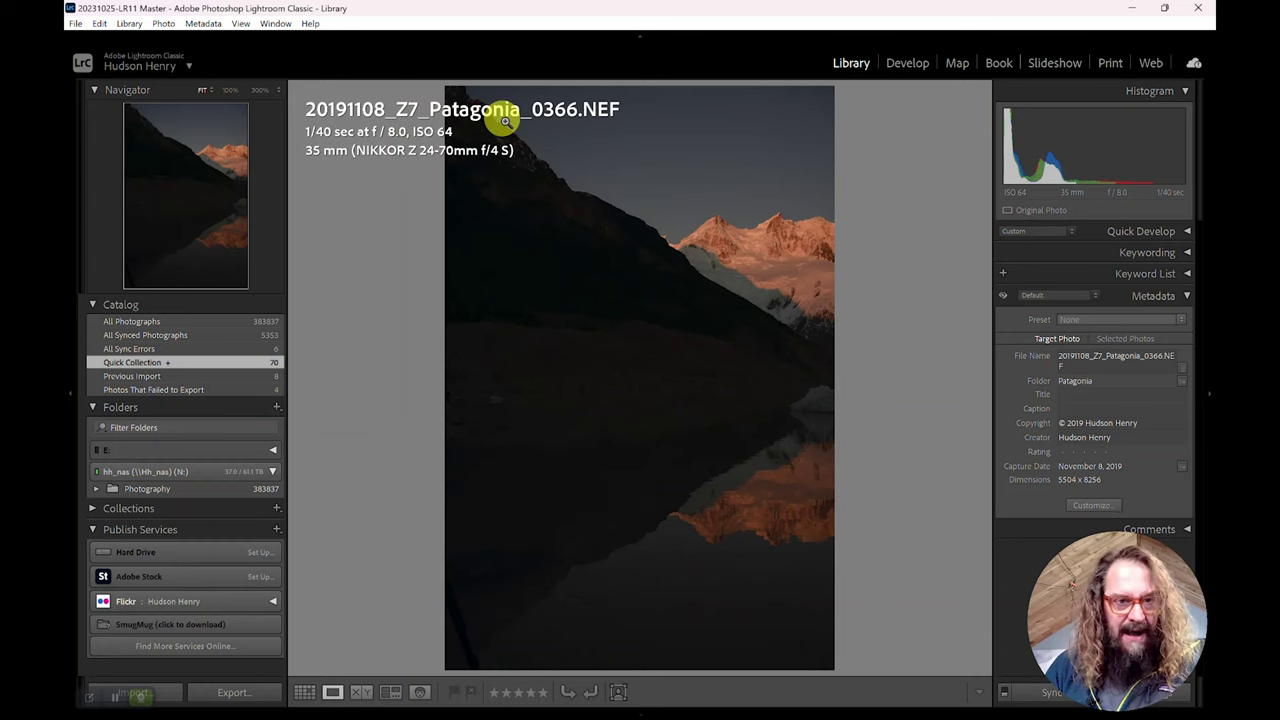
key("i")
key("g")
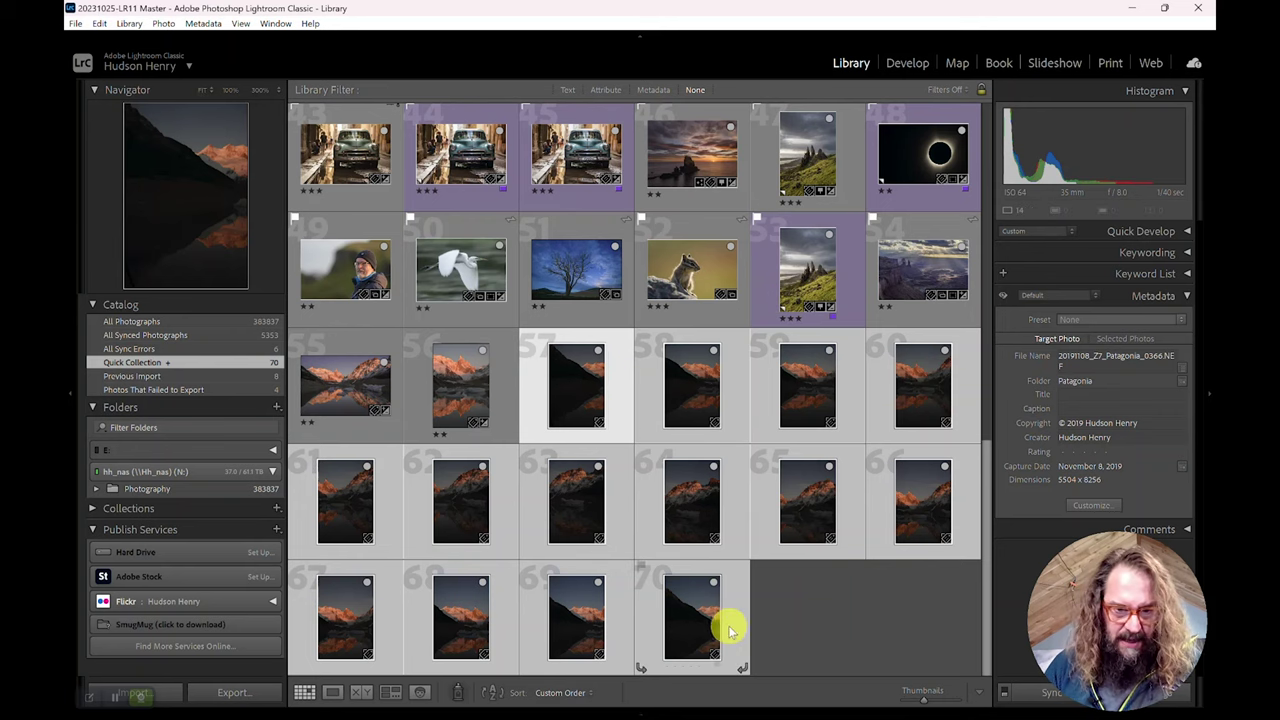
left_click(658, 710)
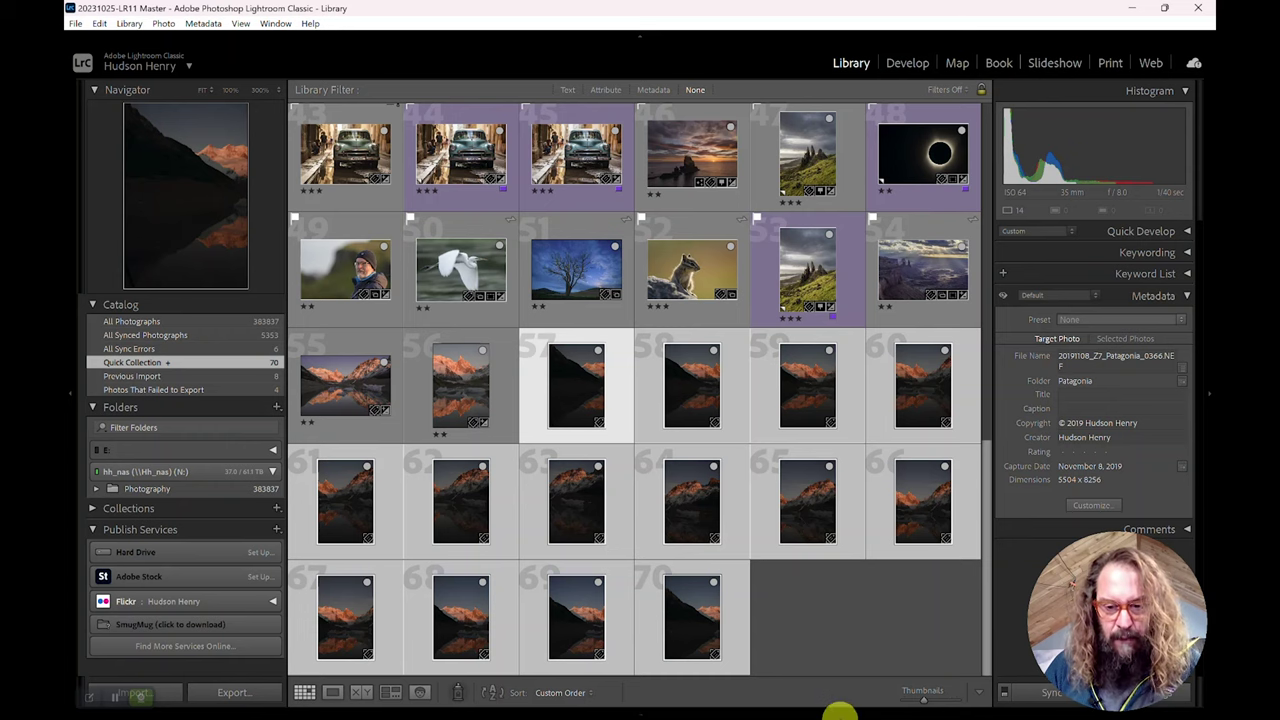
mouse_move(840, 710)
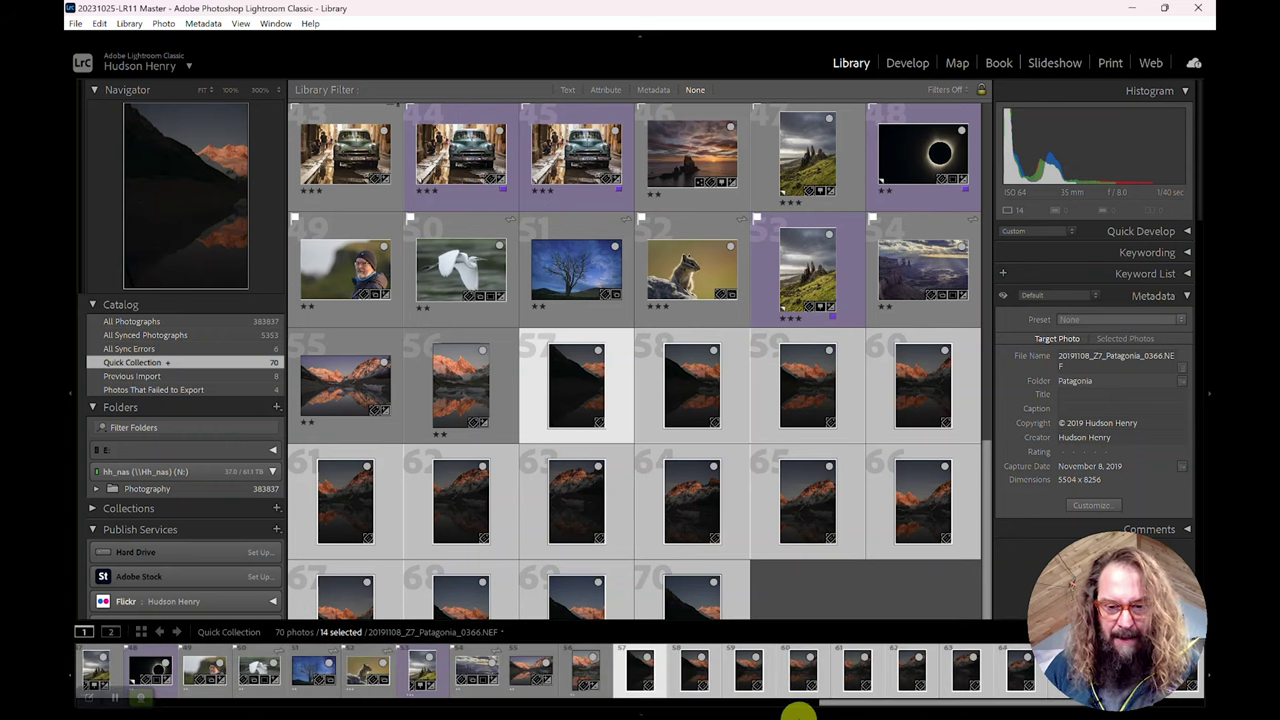
Snap Lightroom beside the Clock window and reset the stopwatch from 1:57.79 to zero.
key("super+Tab")
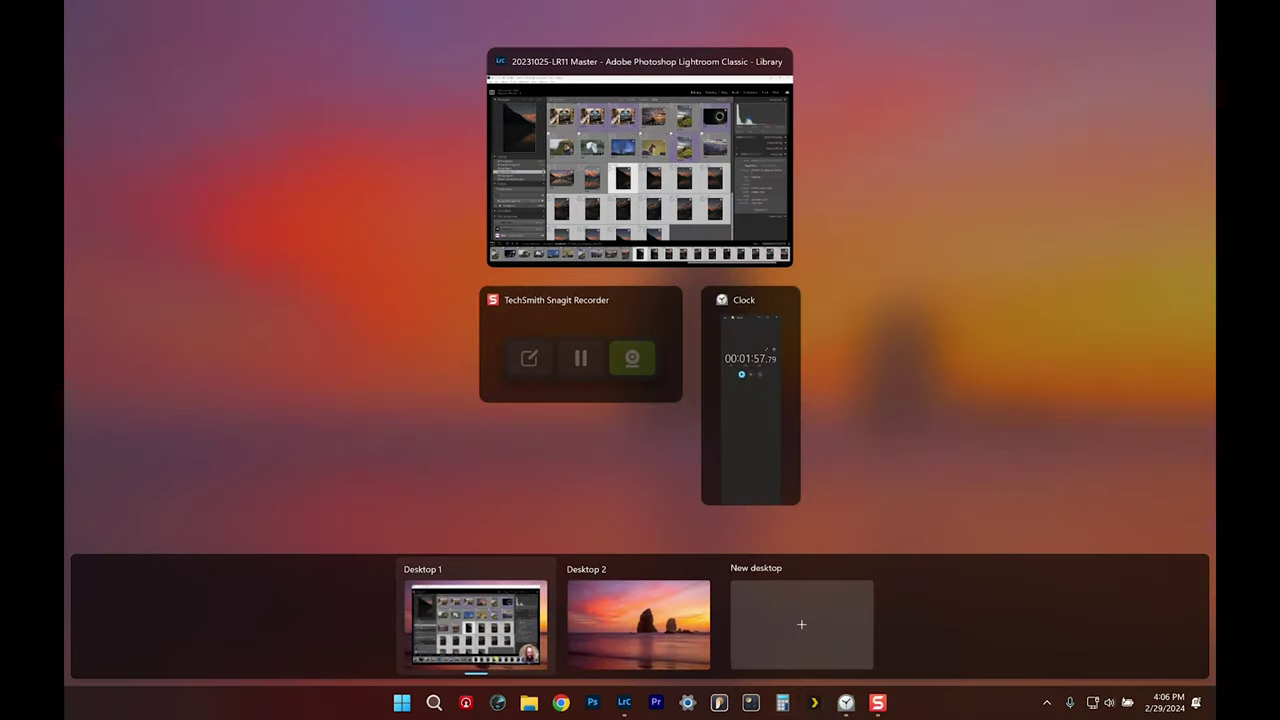
left_click(846, 703)
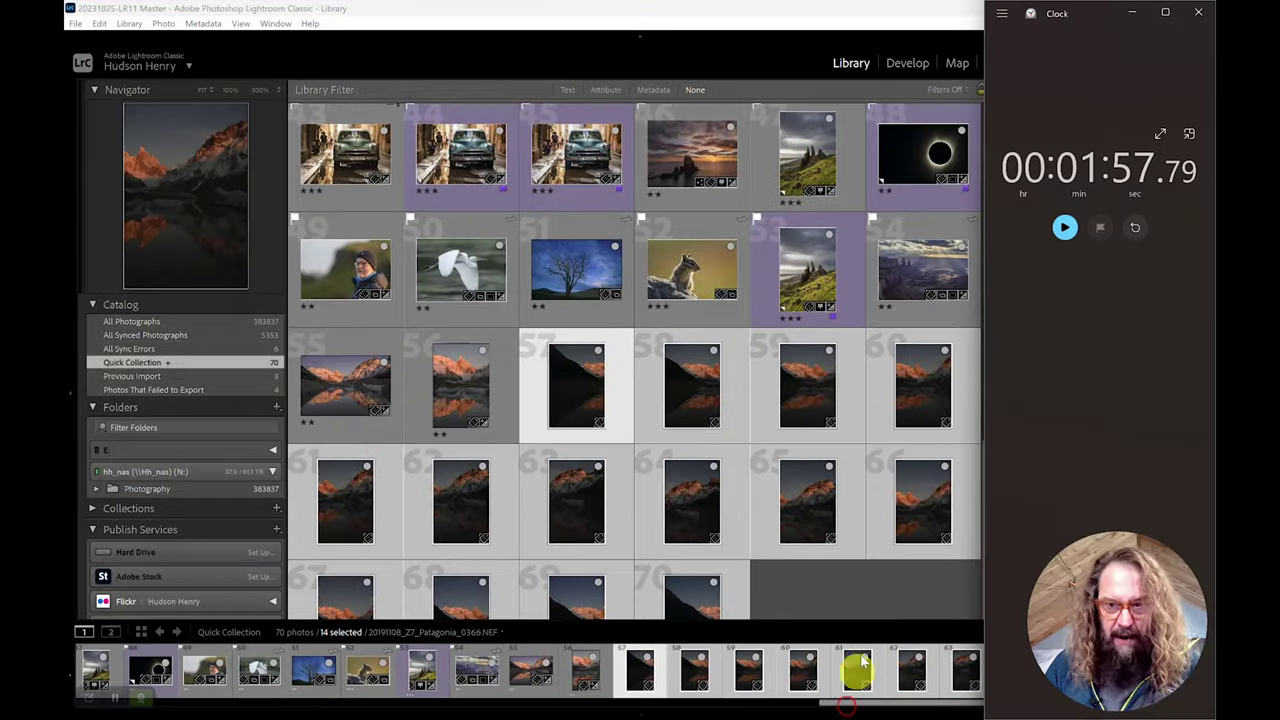
left_click(903, 12)
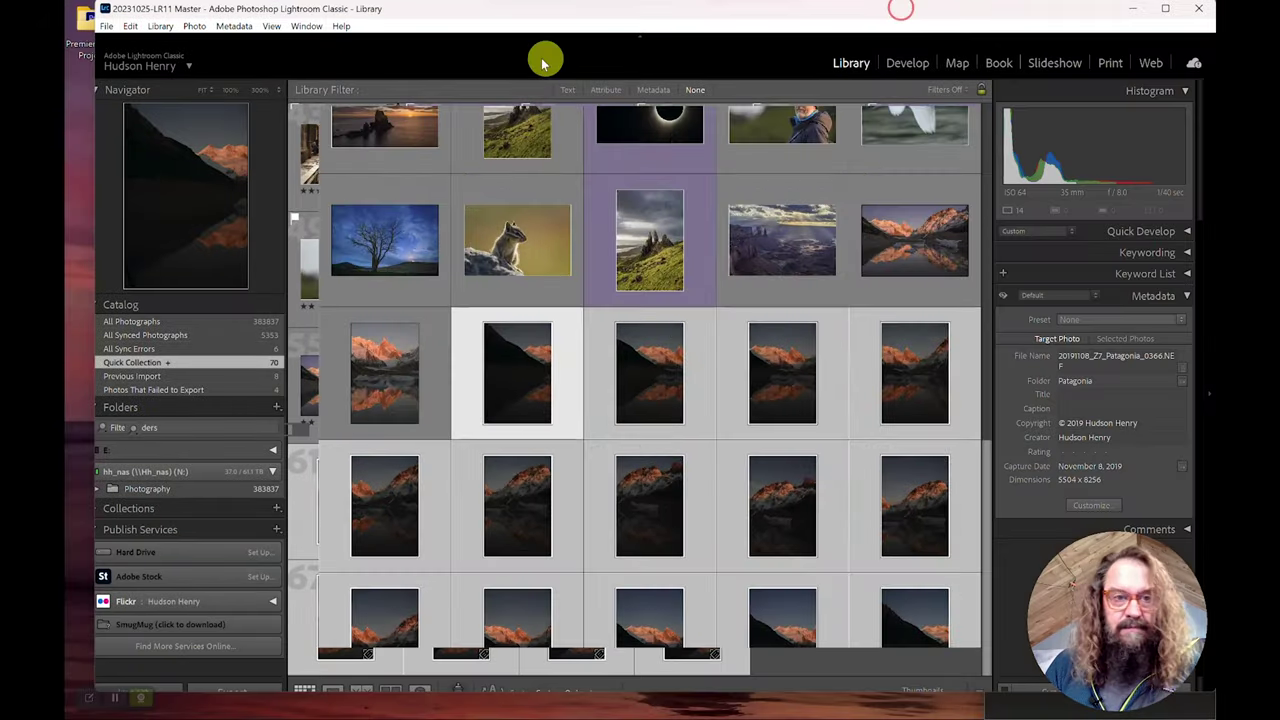
left_click_drag(543, 63, 68, 110)
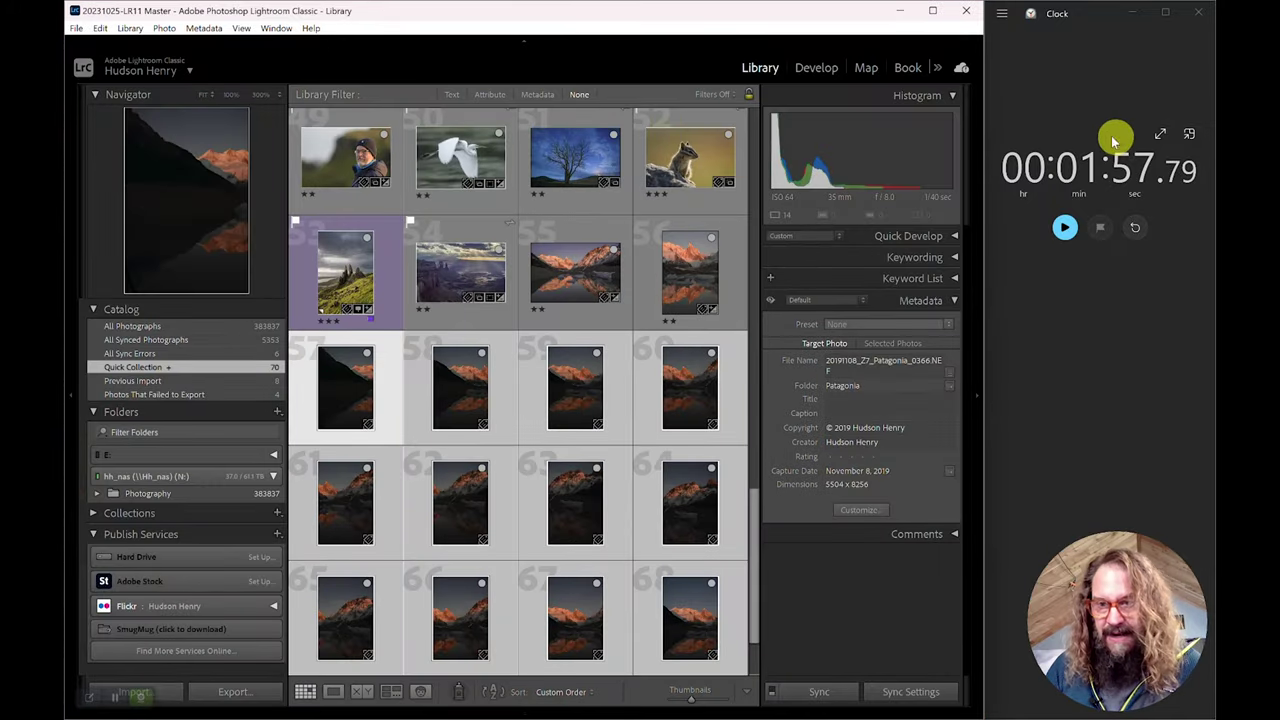
left_click(1136, 230)
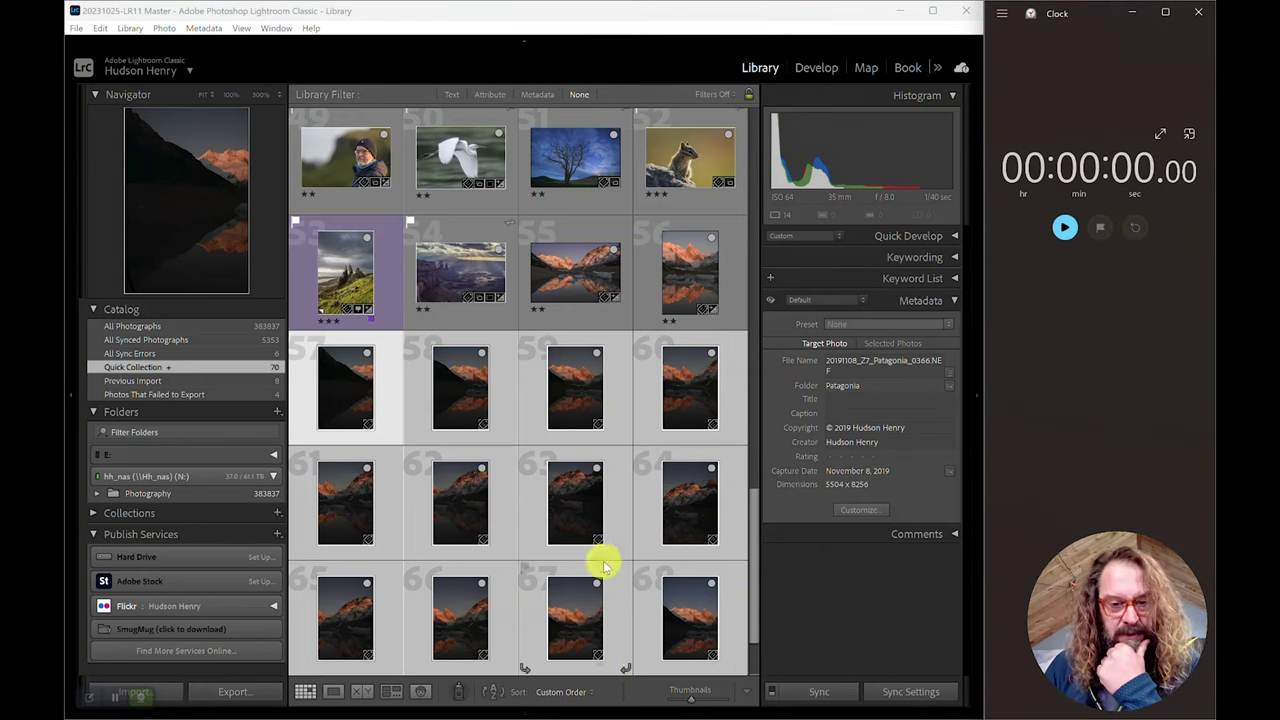
Start the stopwatch and merge the 14 selected Patagonia frames via Photo Merge > Panorama.
left_click(1066, 229)
right_click(586, 392)
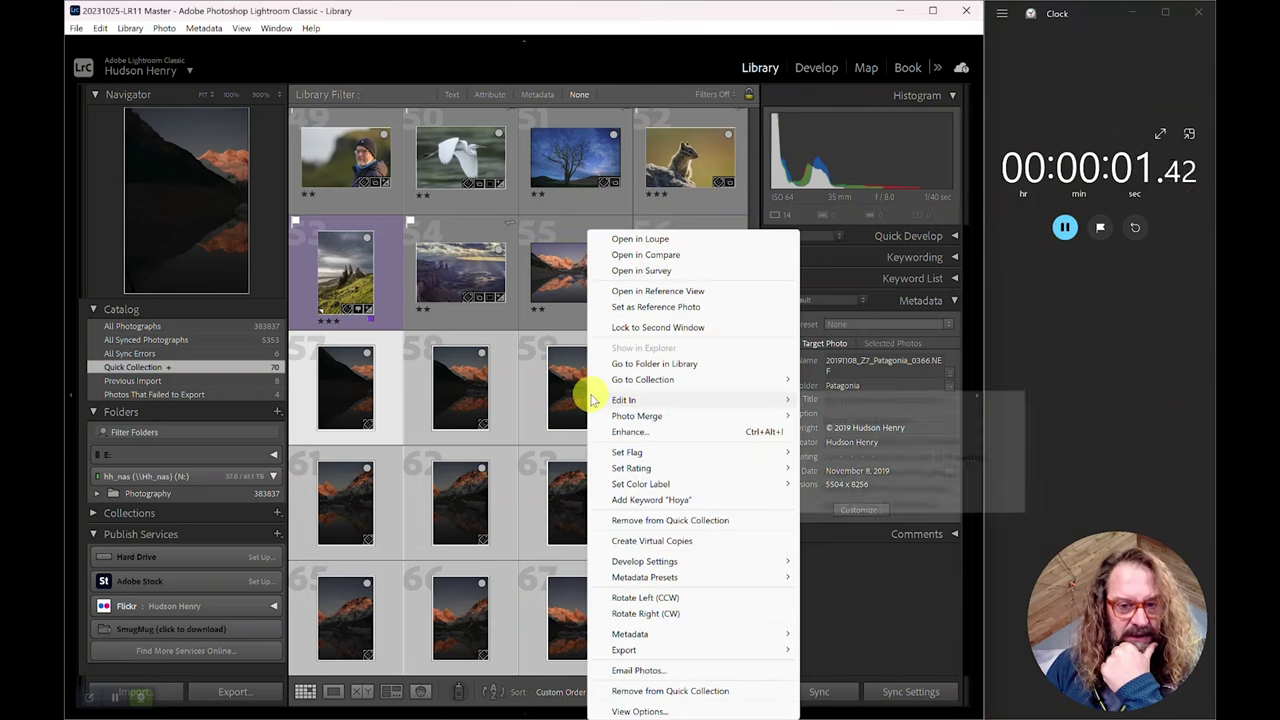
mouse_move(686, 418)
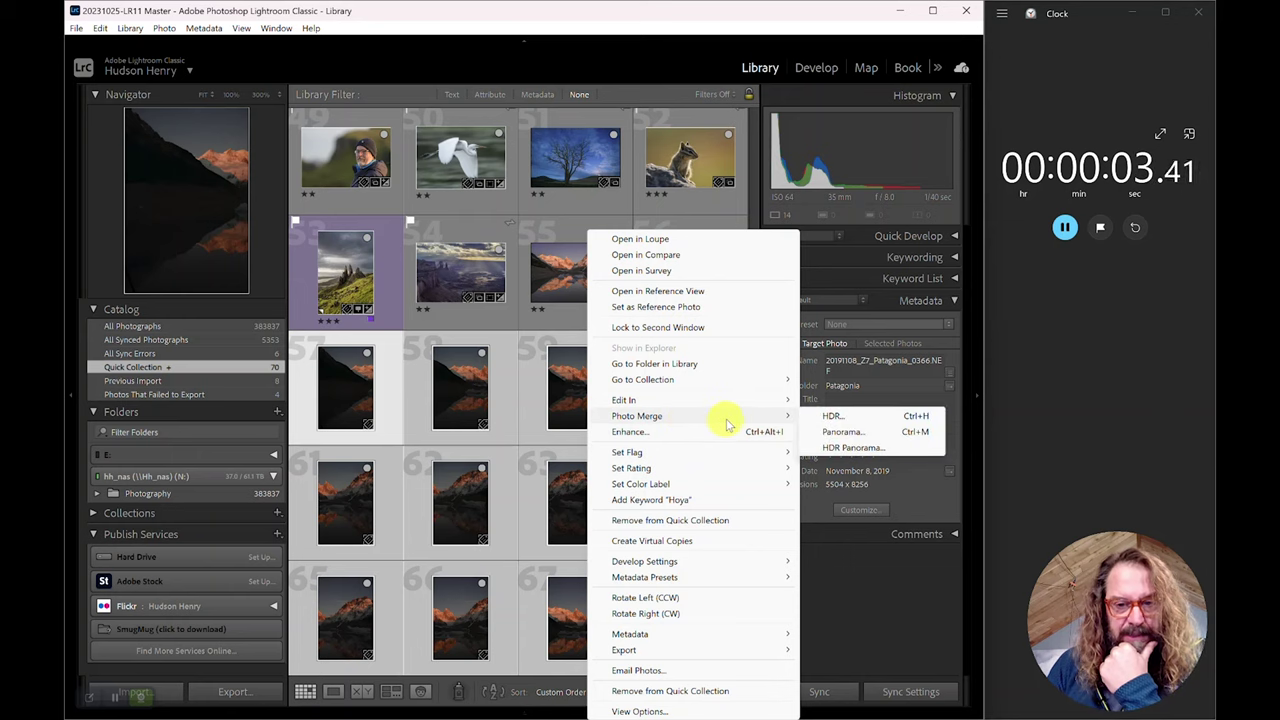
left_click(870, 437)
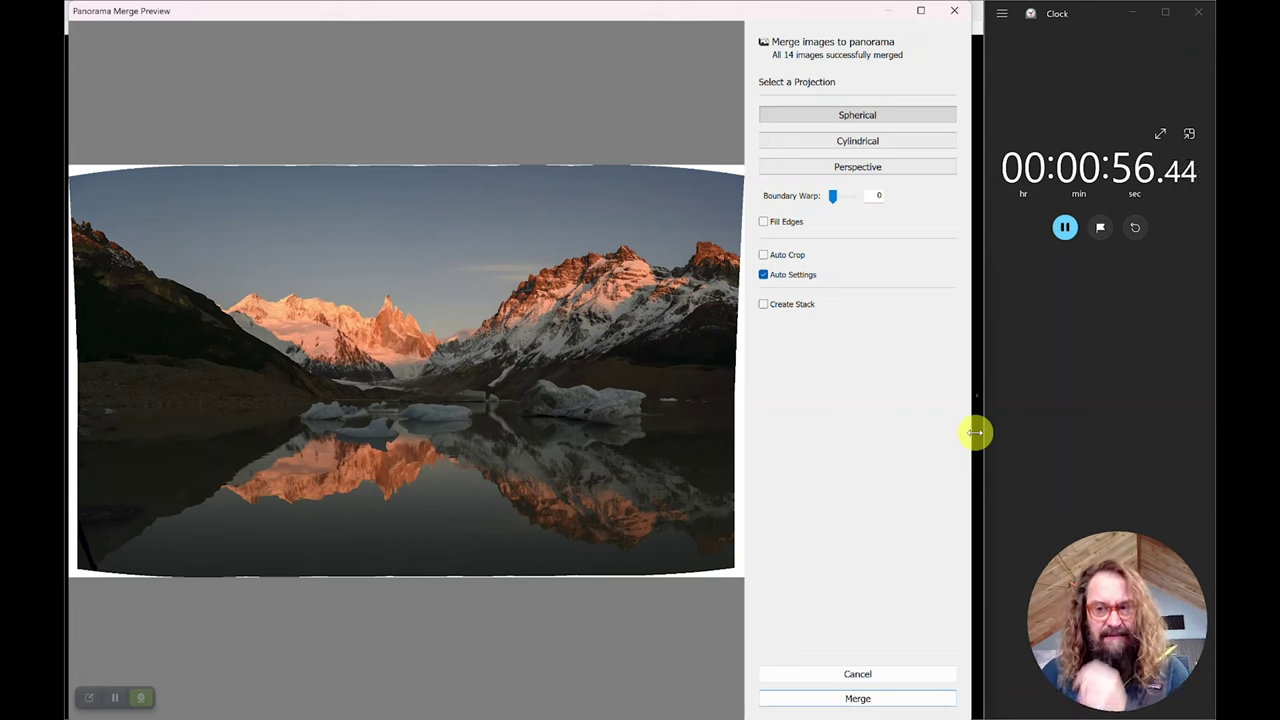
Stop the stopwatch at 58.41 s, enable Fill Edges on the panorama, and reset the stopwatch.
left_click(1062, 231)
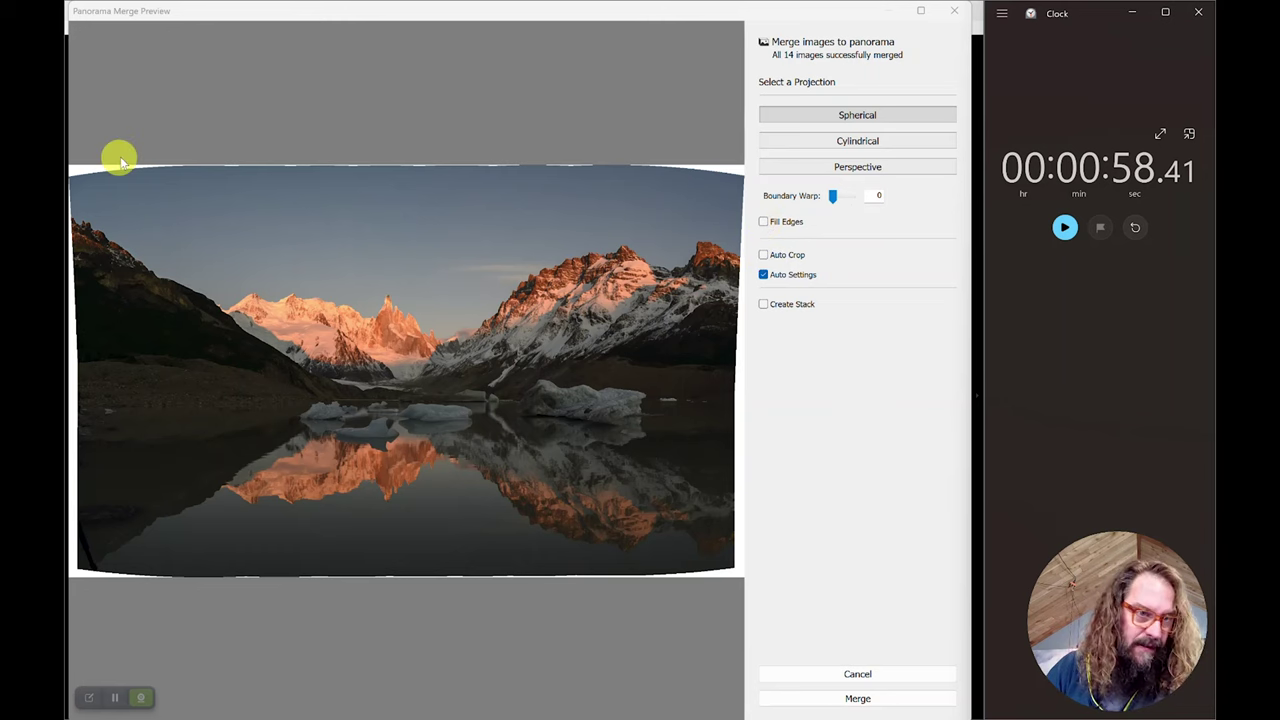
left_click(764, 223)
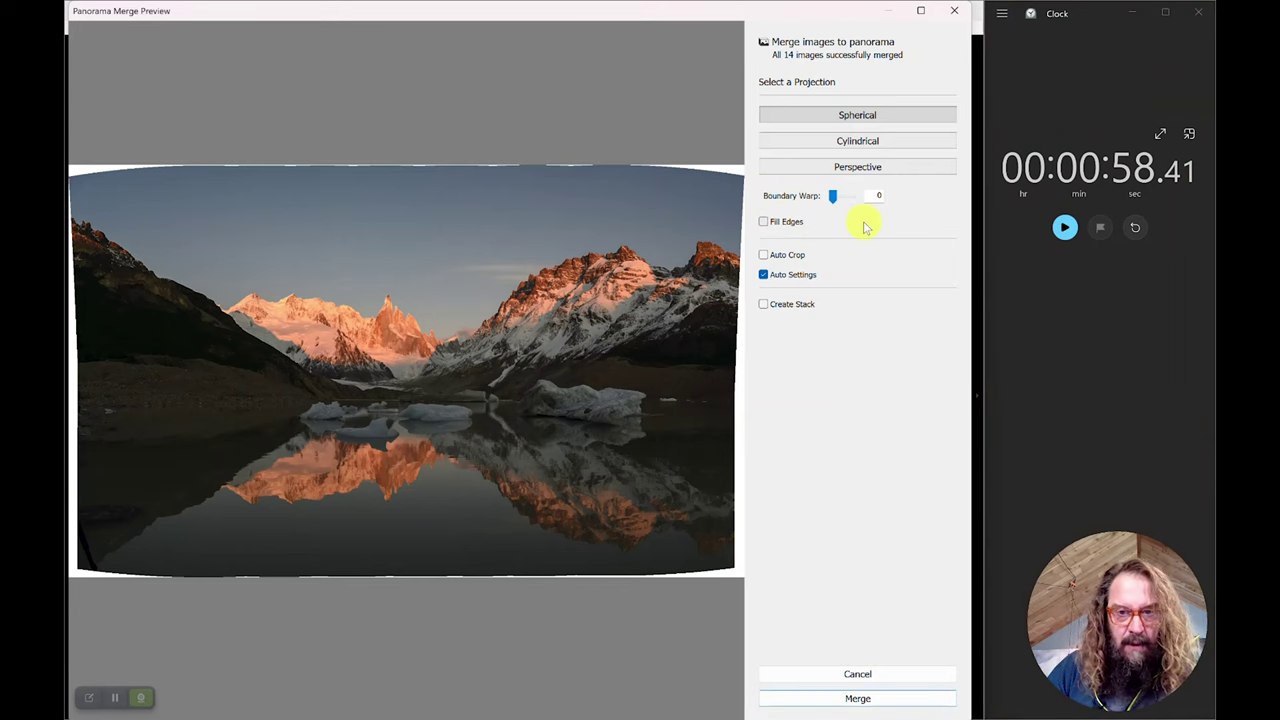
left_click(764, 223)
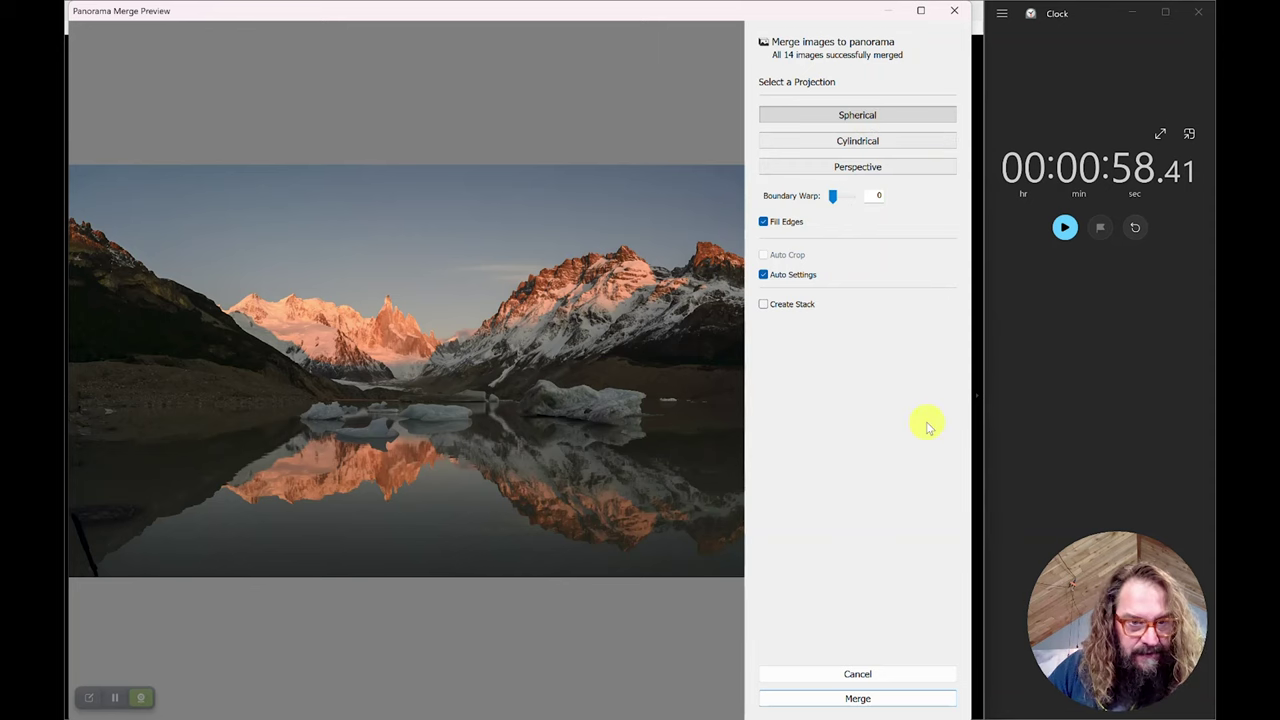
left_click(1134, 229)
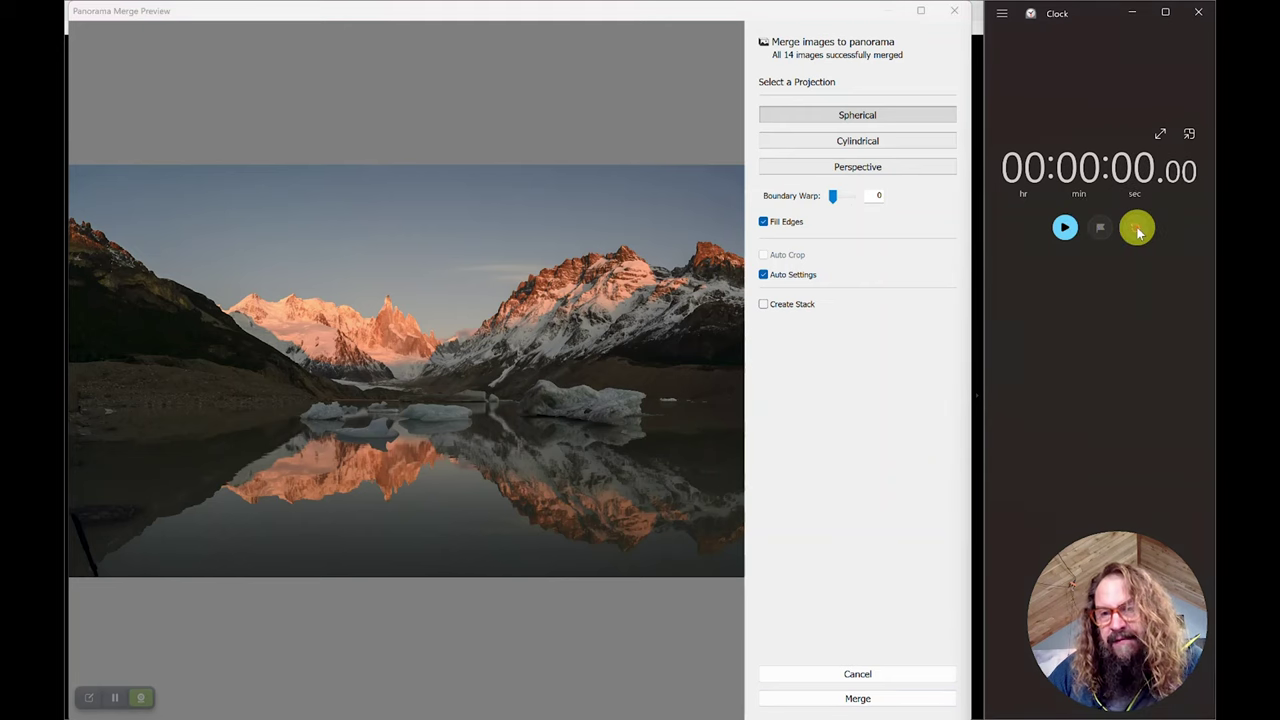
Start the stopwatch and merge the final panorama from the Panorama Merge Preview dialog.
left_click(1066, 229)
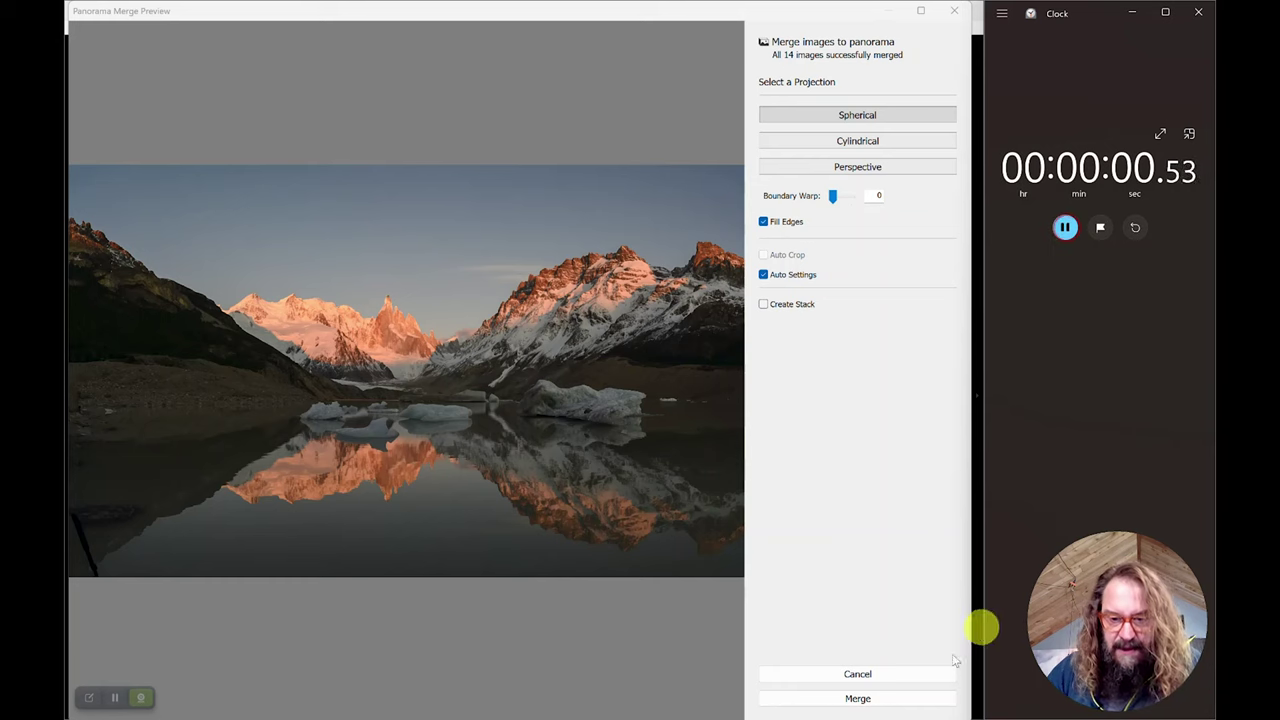
left_click(904, 697)
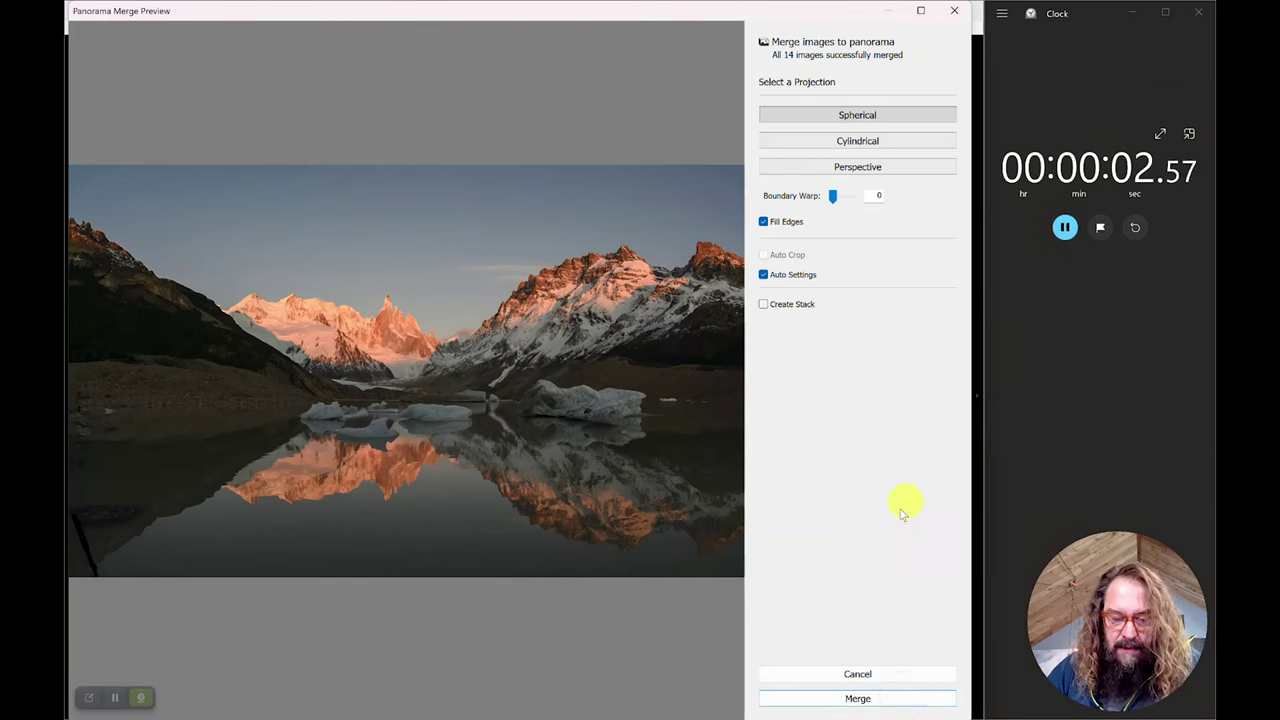
left_click(851, 700)
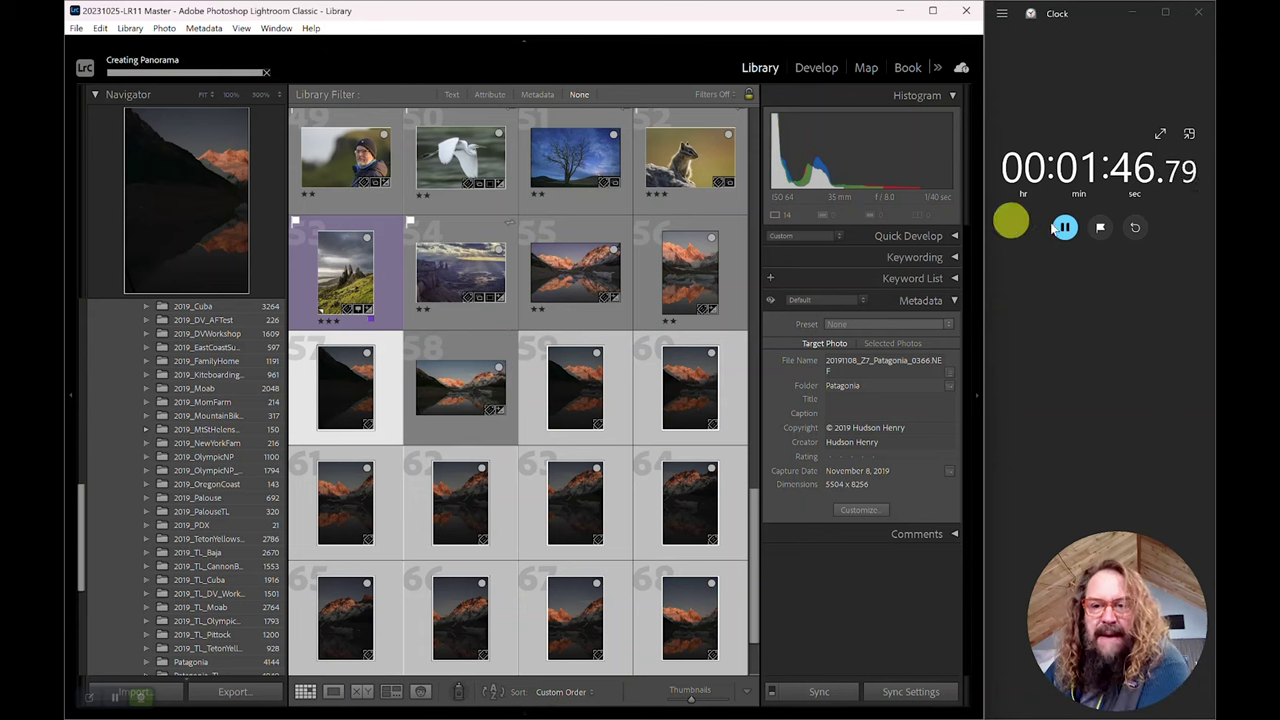
Open the new panorama full-size, stop the stopwatch, and hide the side panels.
left_click(443, 386)
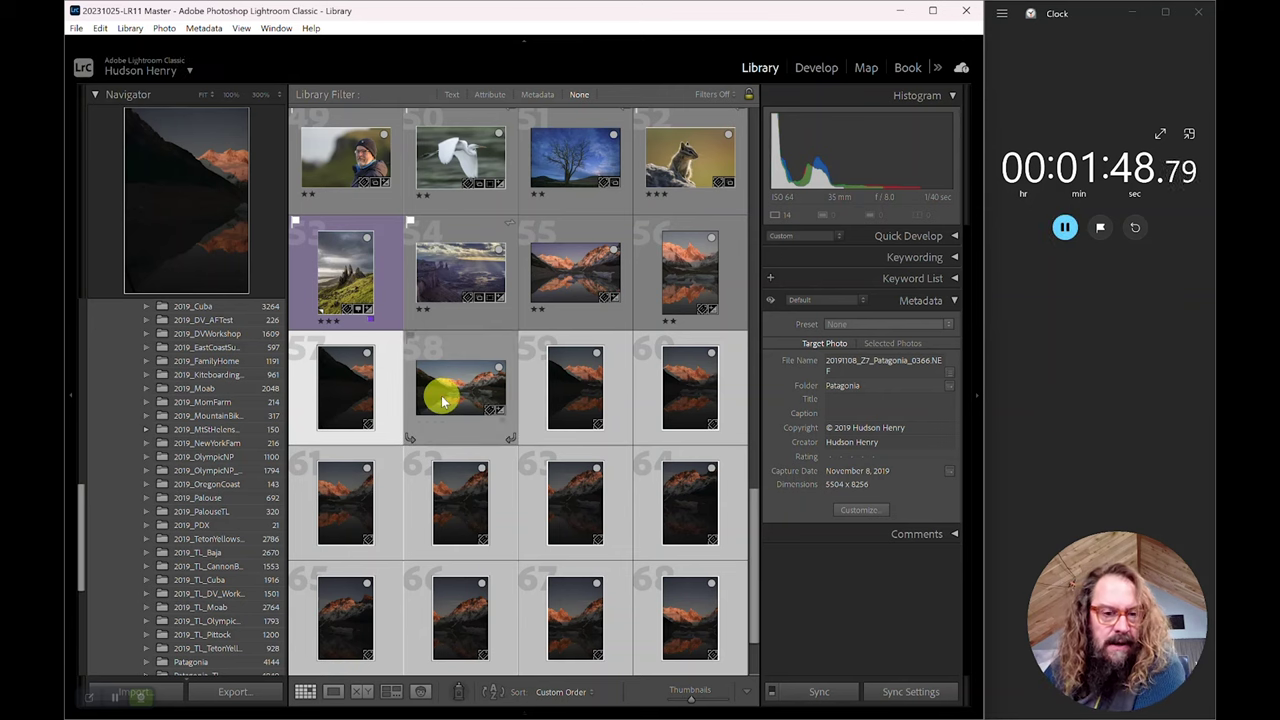
double_click(485, 403)
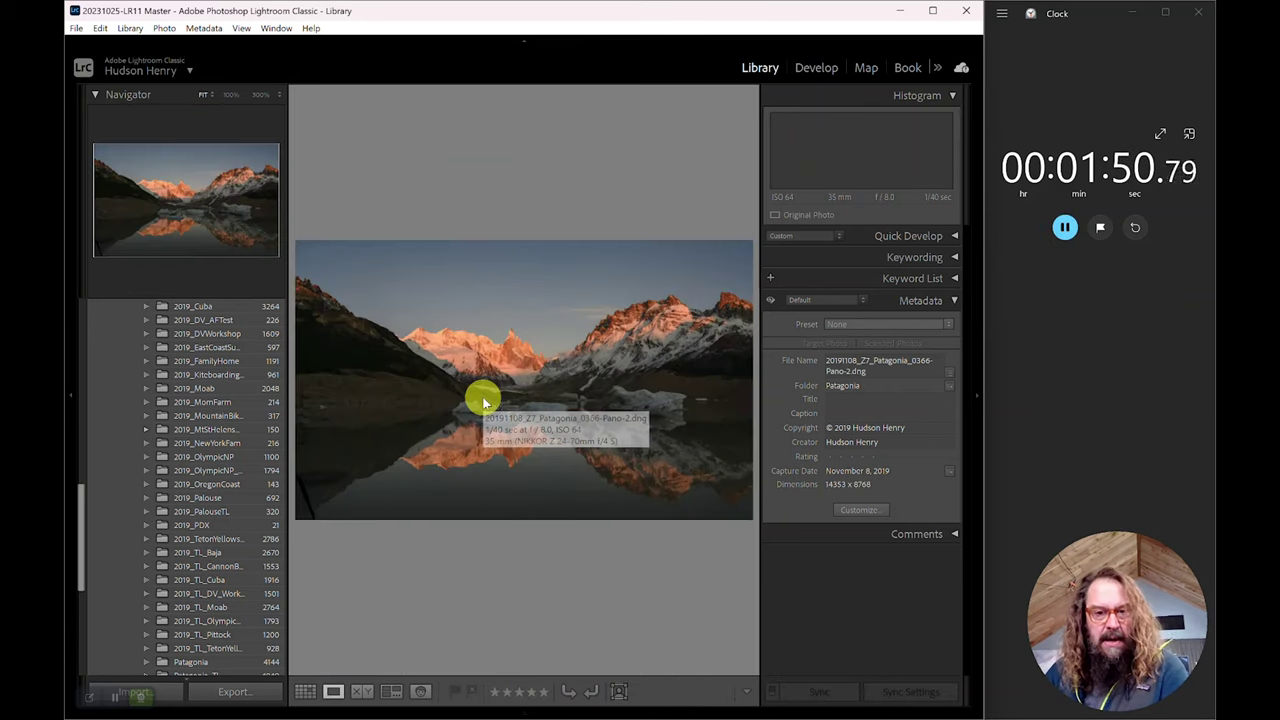
left_click(1065, 228)
left_click_drag(614, 12, 650, 69)
left_click_drag(704, 35, 727, 5)
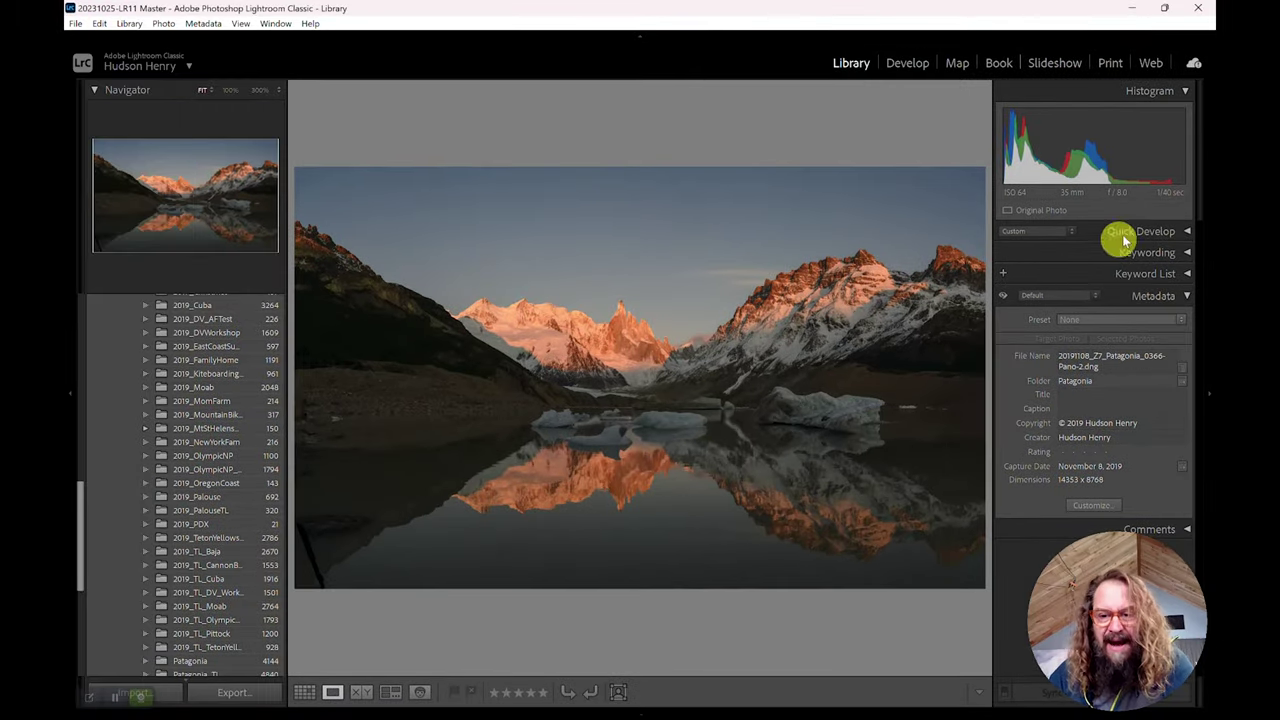
key("Tab")
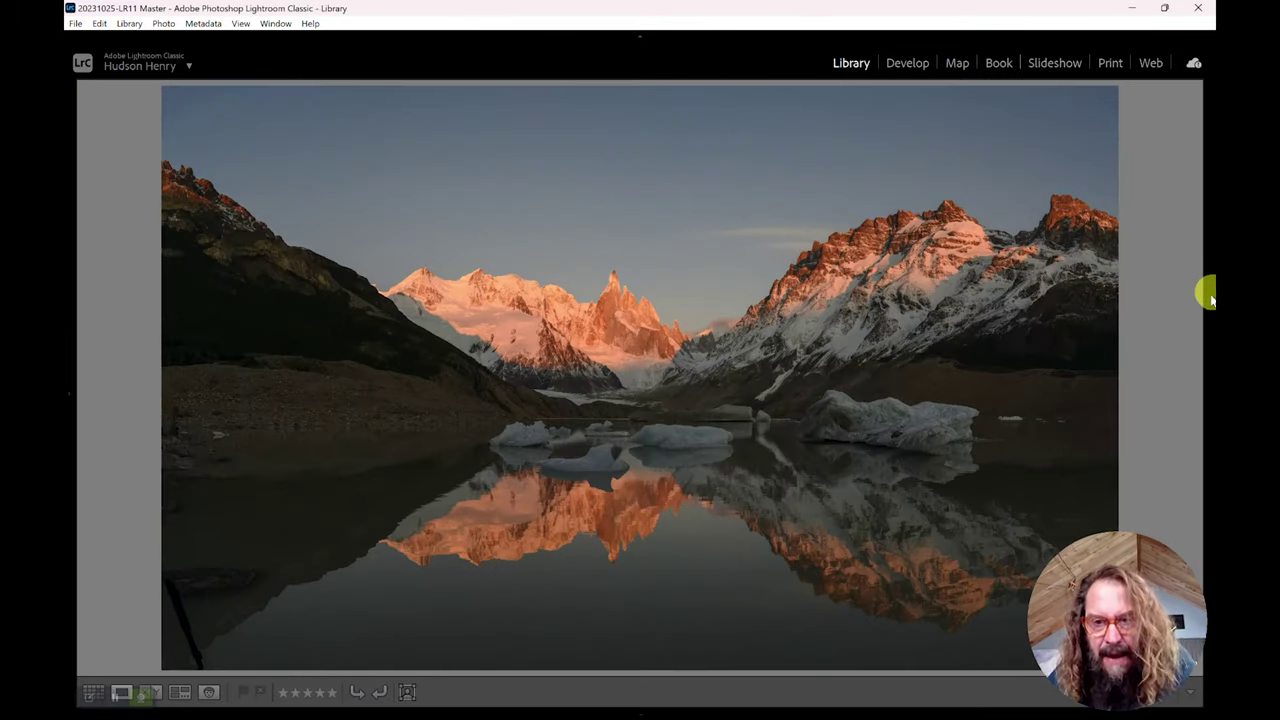
Zoom to 1:1 to inspect the peaks, lake and icebergs, return to Fit, then quit Lightroom.
left_click(818, 371)
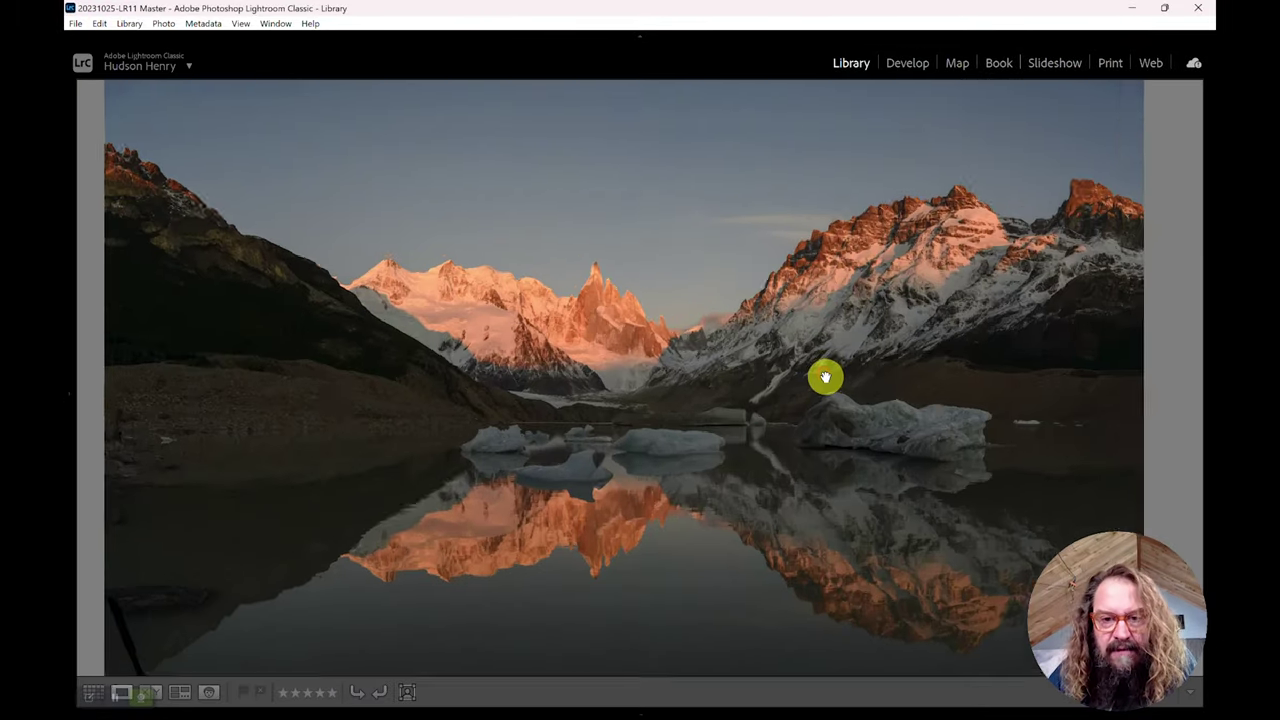
left_click_drag(729, 266, 650, 392)
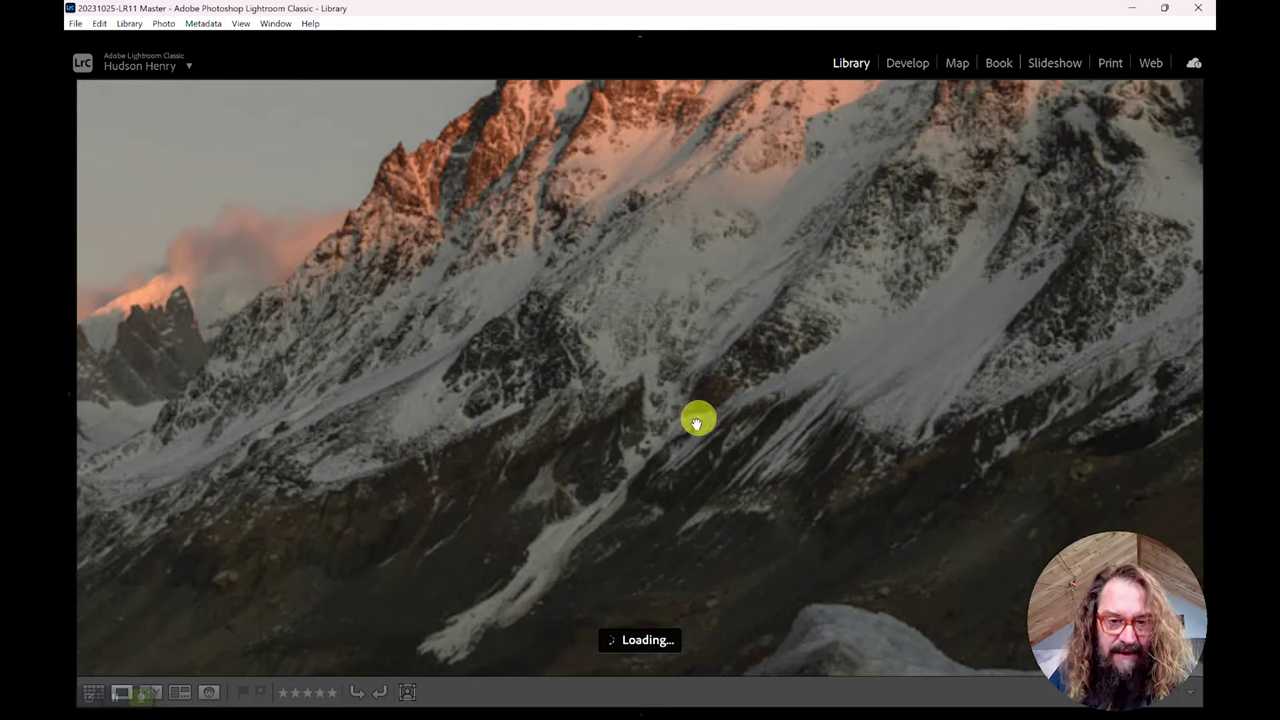
left_click_drag(697, 420, 674, 286)
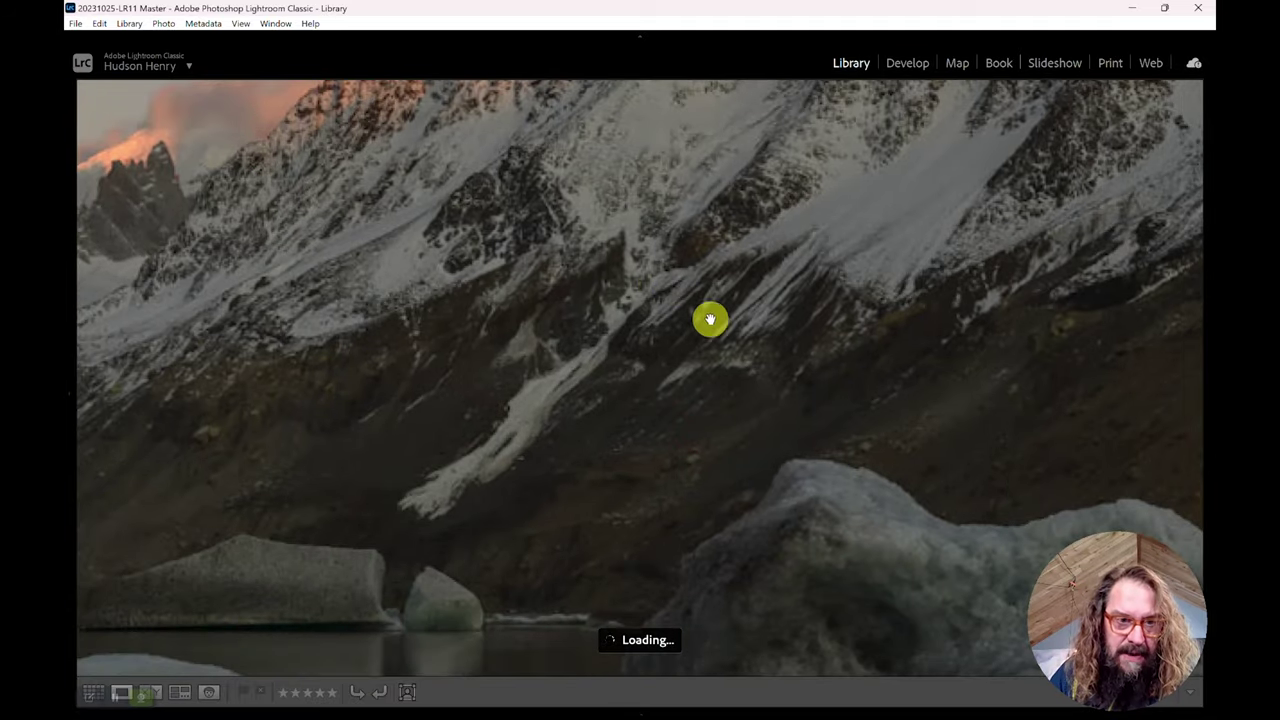
left_click_drag(908, 343, 374, 170)
left_click_drag(705, 257, 623, 474)
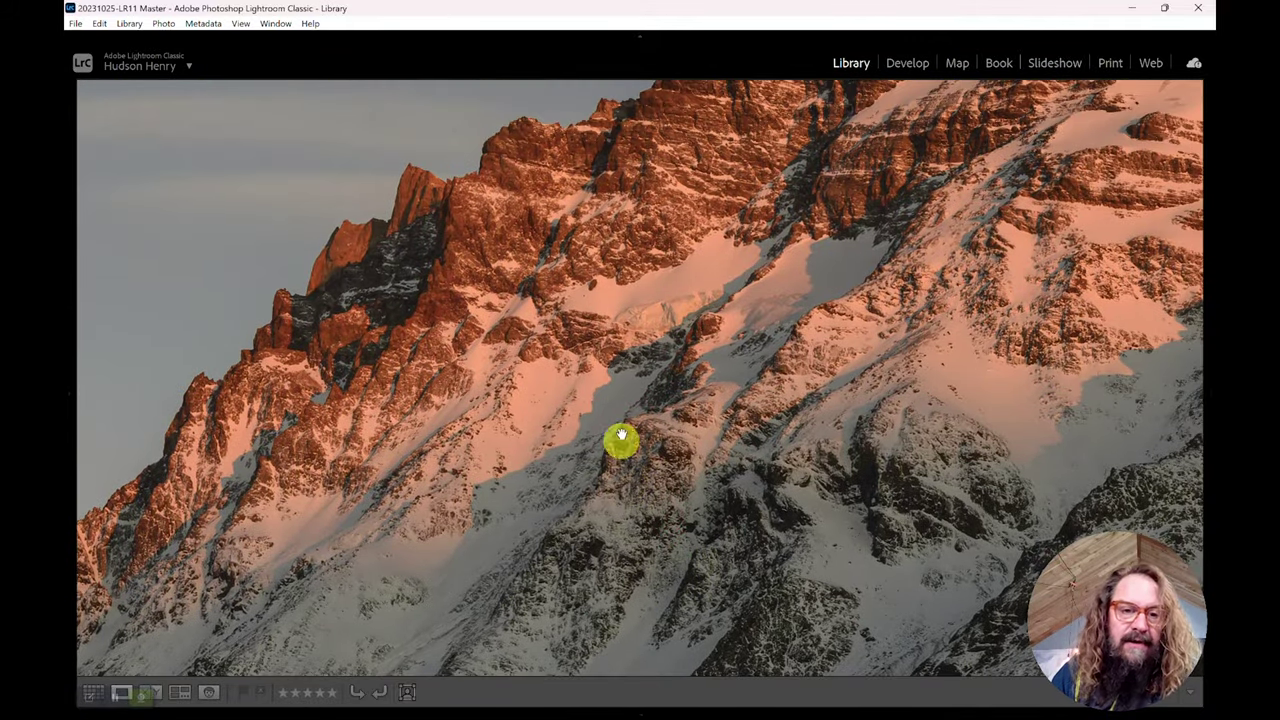
left_click(626, 397)
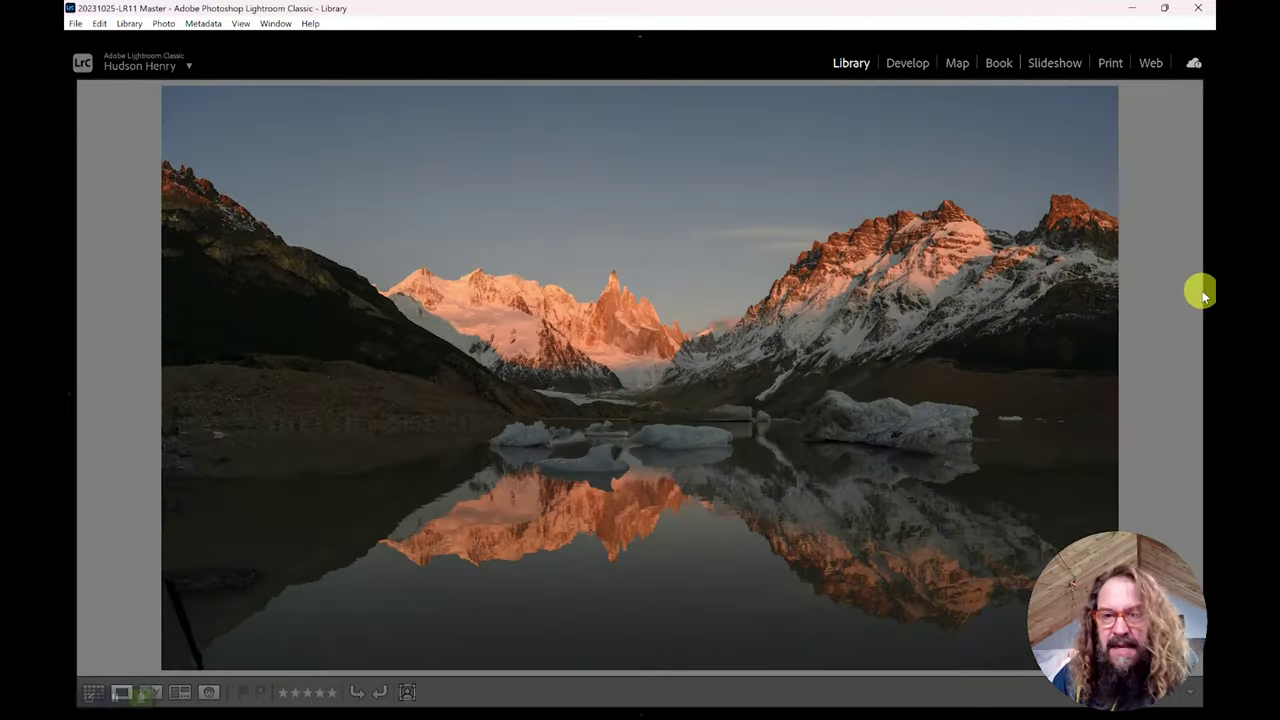
mouse_move(1200, 557)
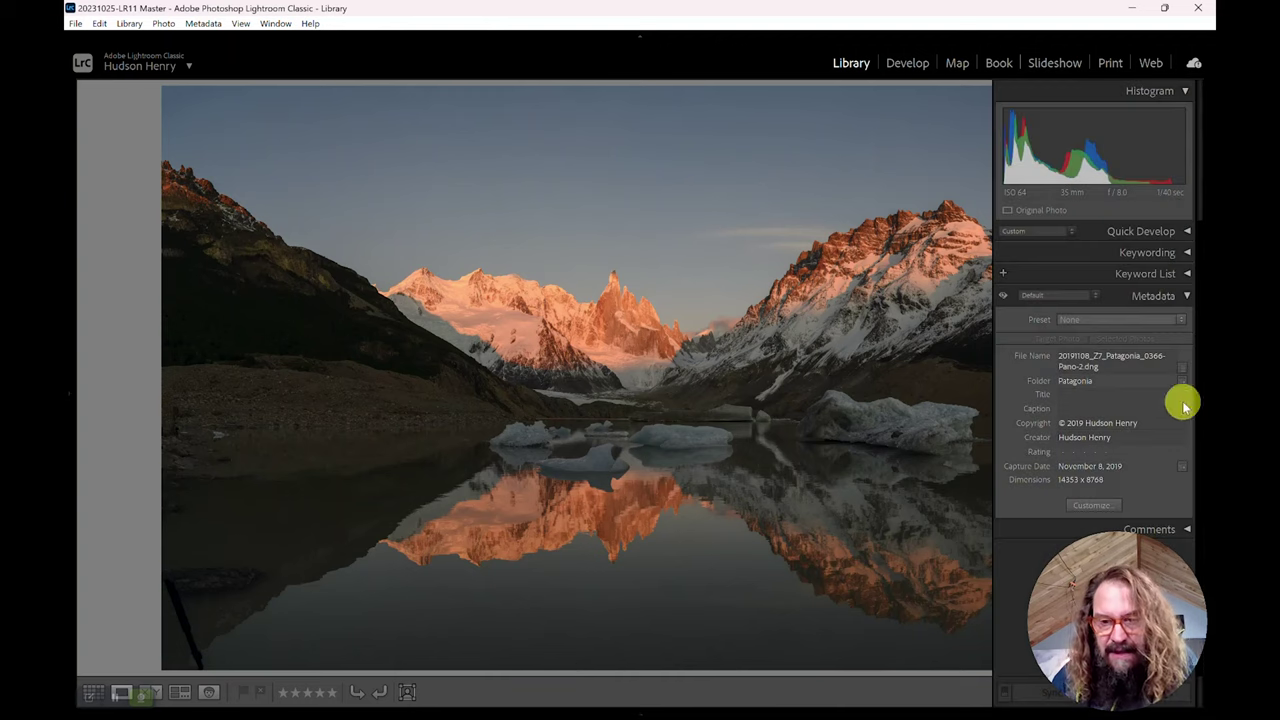
left_click(1200, 8)
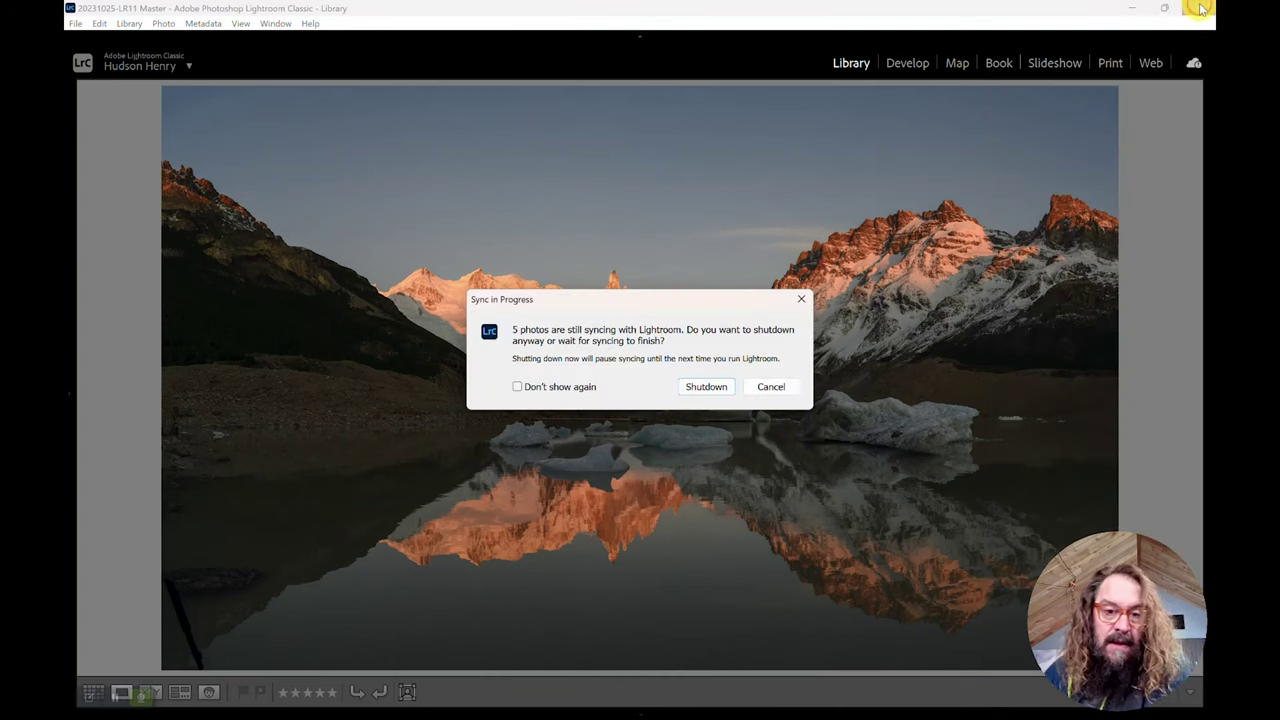
Shut down Lightroom despite the unfinished photo sync and close the Clock stopwatch.
left_click(707, 391)
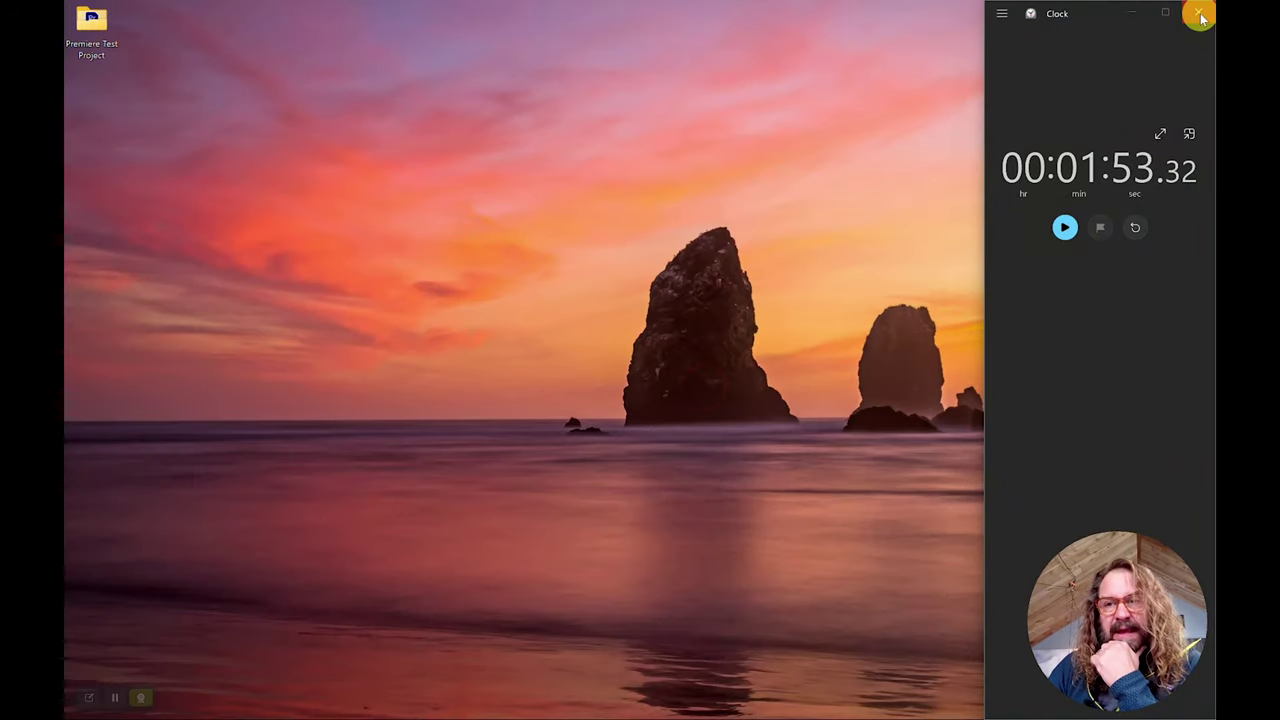
left_click(1200, 14)
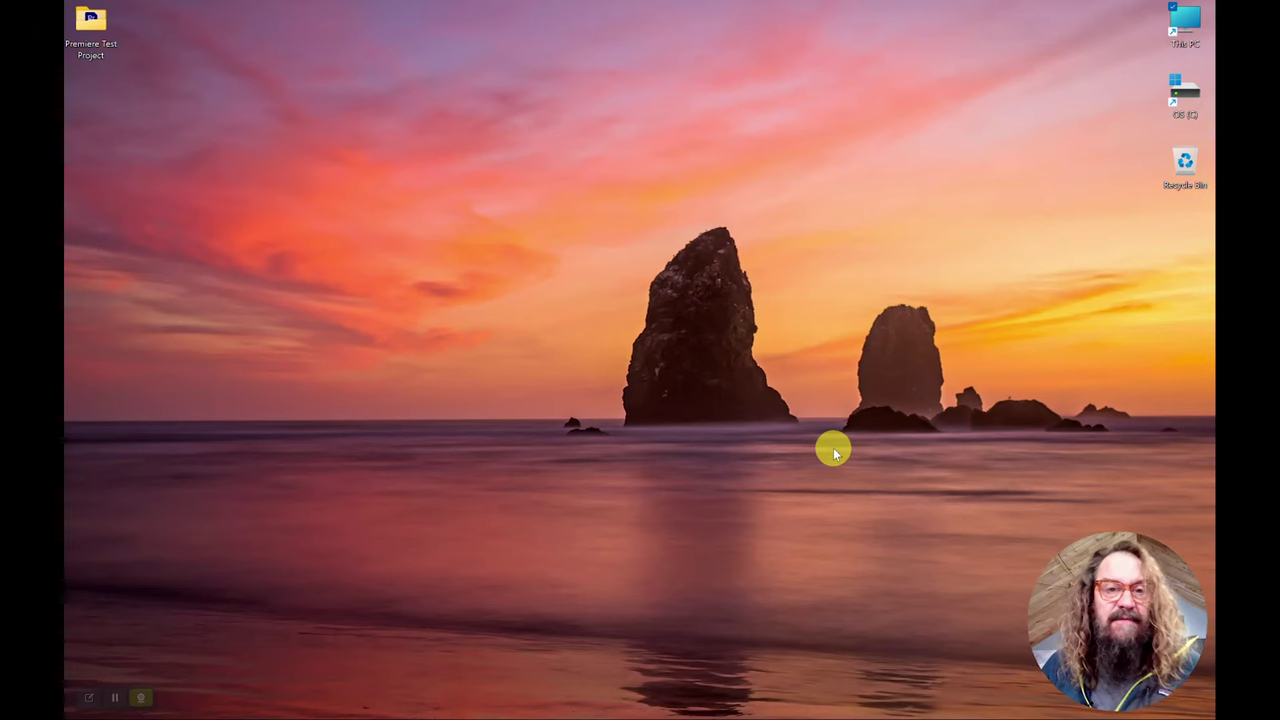
mouse_move(600, 712)
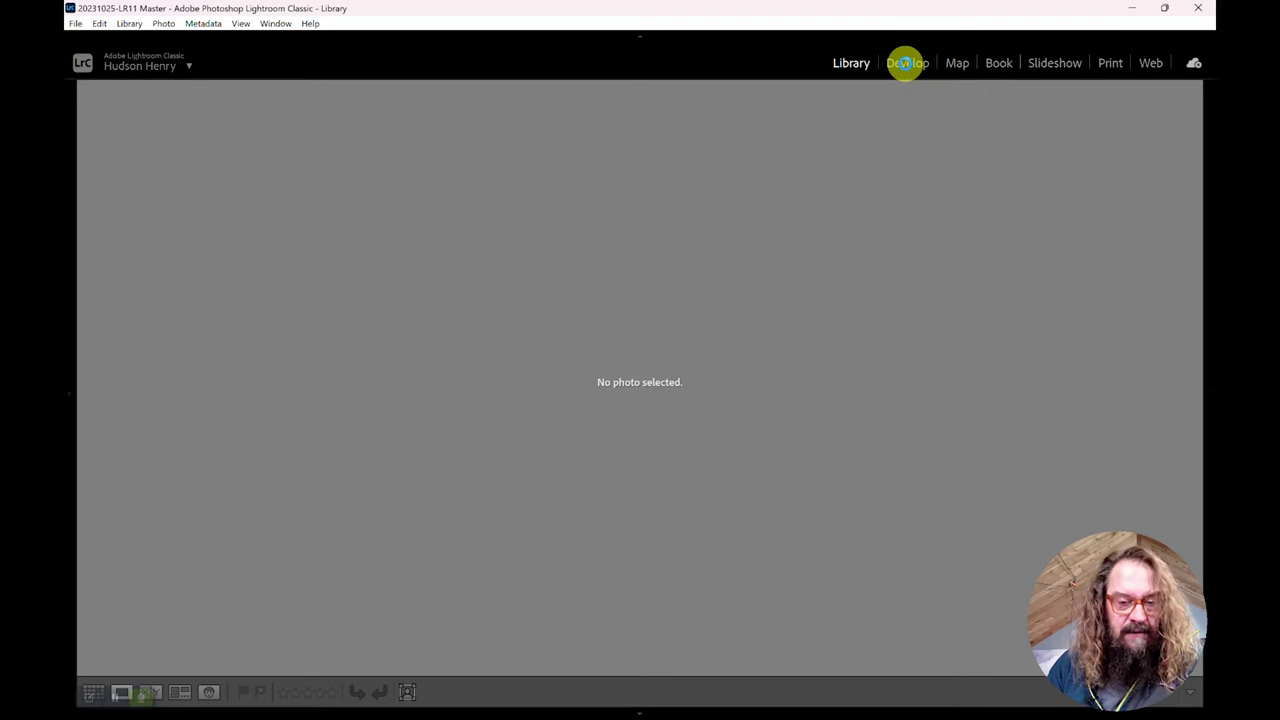
Open the panorama in the Develop module, then shut Lightroom Classic down despite the unfinished sync.
left_click(907, 63)
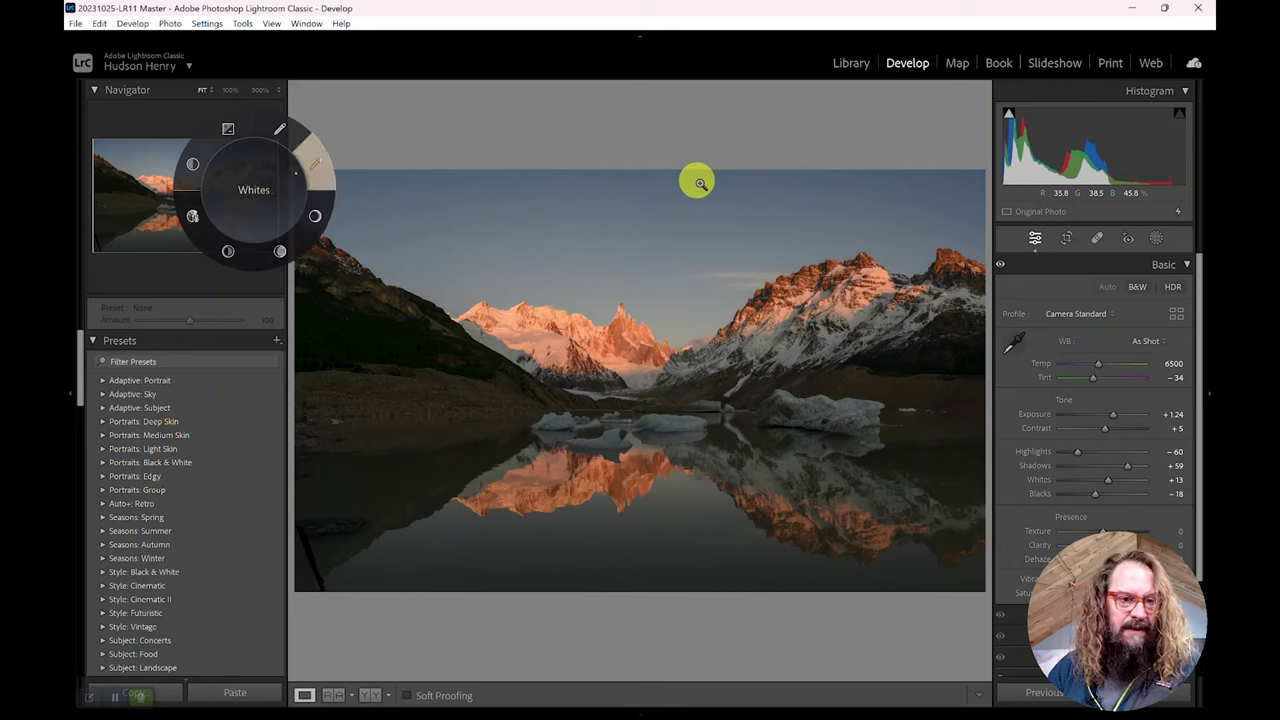
left_click(1203, 8)
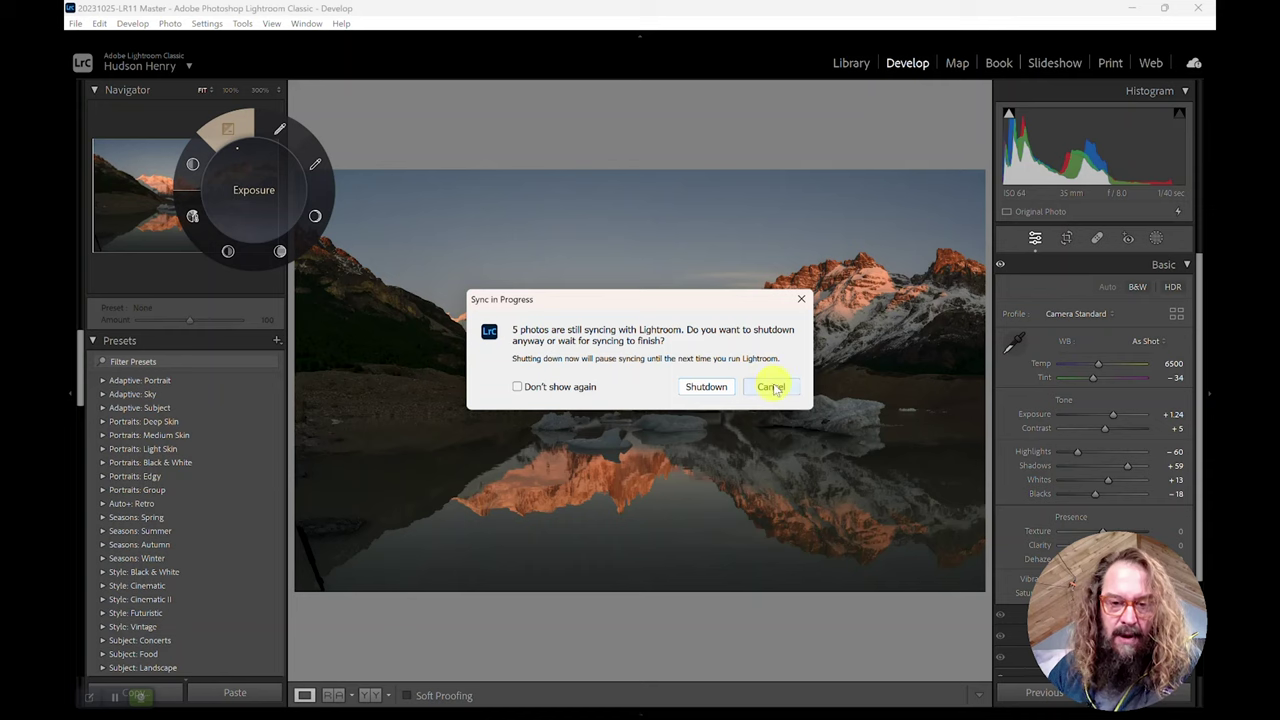
left_click(712, 388)
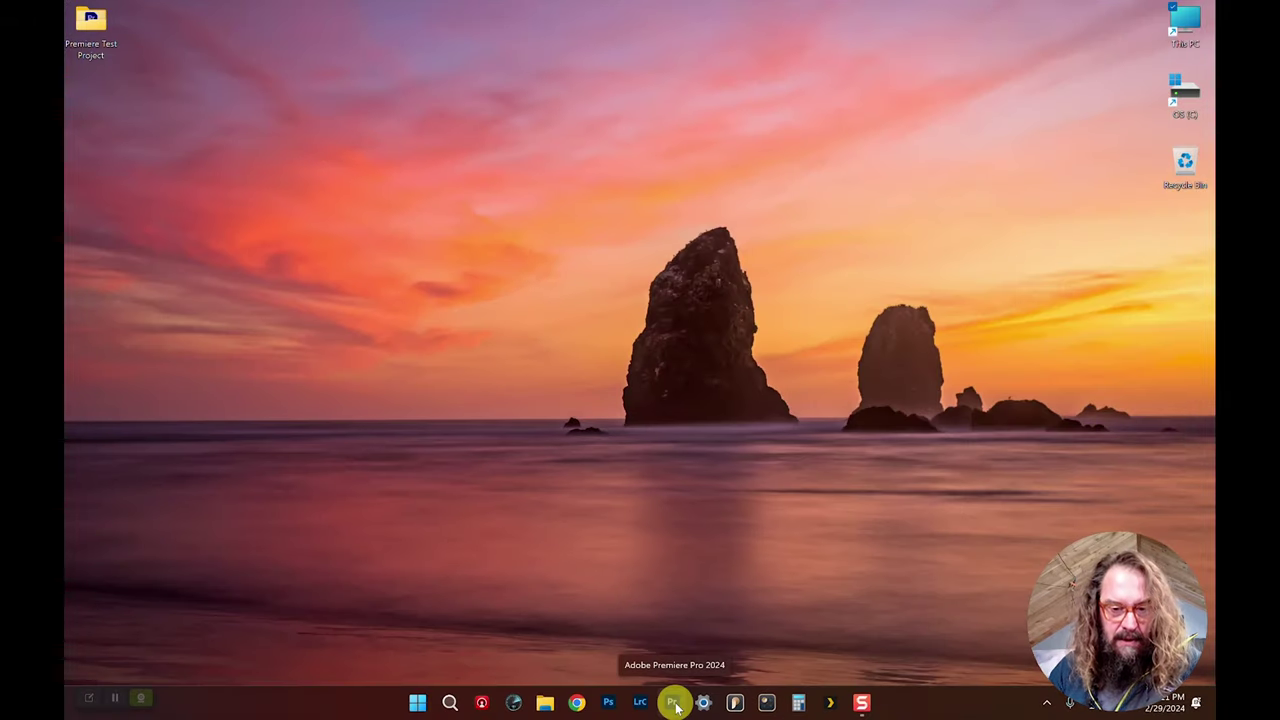
Launch Premiere Pro 2024 and open Test Project from the Recent list.
left_click(675, 704)
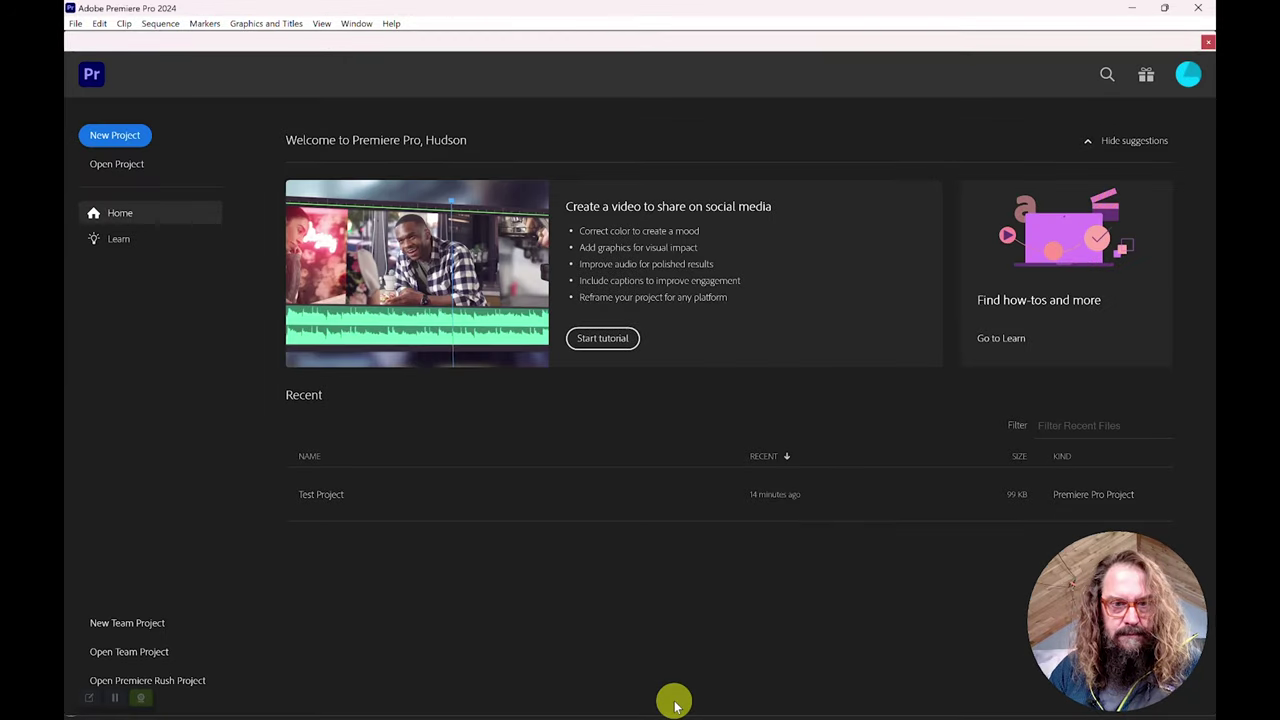
left_click(575, 494)
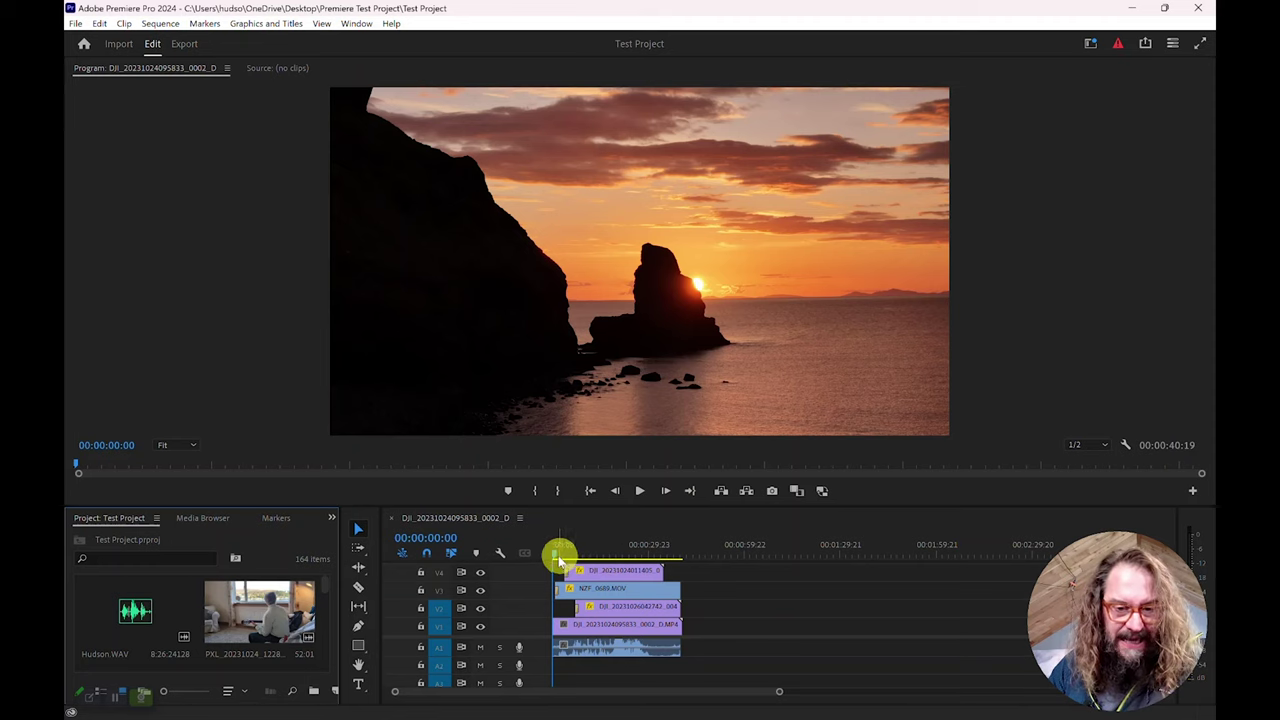
Nudge the top clip on track V4 along the timeline, overwriting in place.
mouse_move(626, 576)
left_mouse_down()
mouse_move(640, 571)
mouse_move(614, 571)
mouse_move(636, 597)
mouse_move(623, 591)
left_mouse_up()
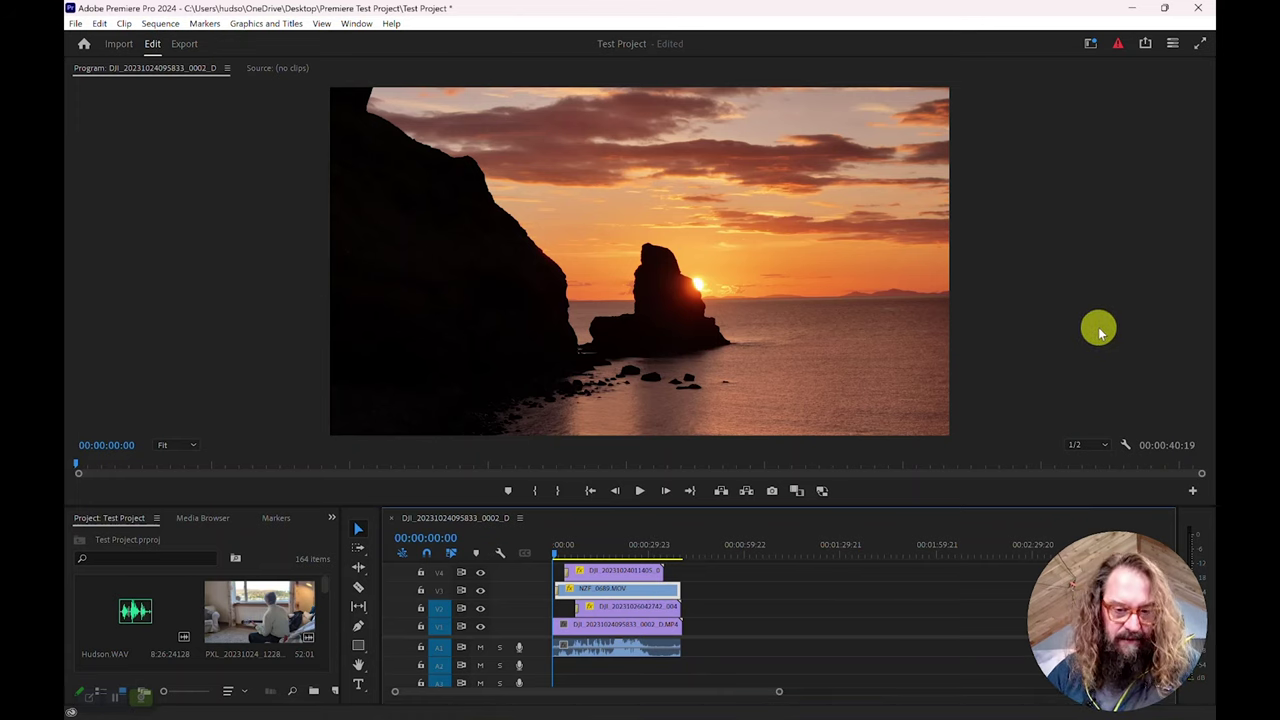
Play the sequence with the Program Monitor maximized, then restore the layout and stop near 23 seconds.
key("space")
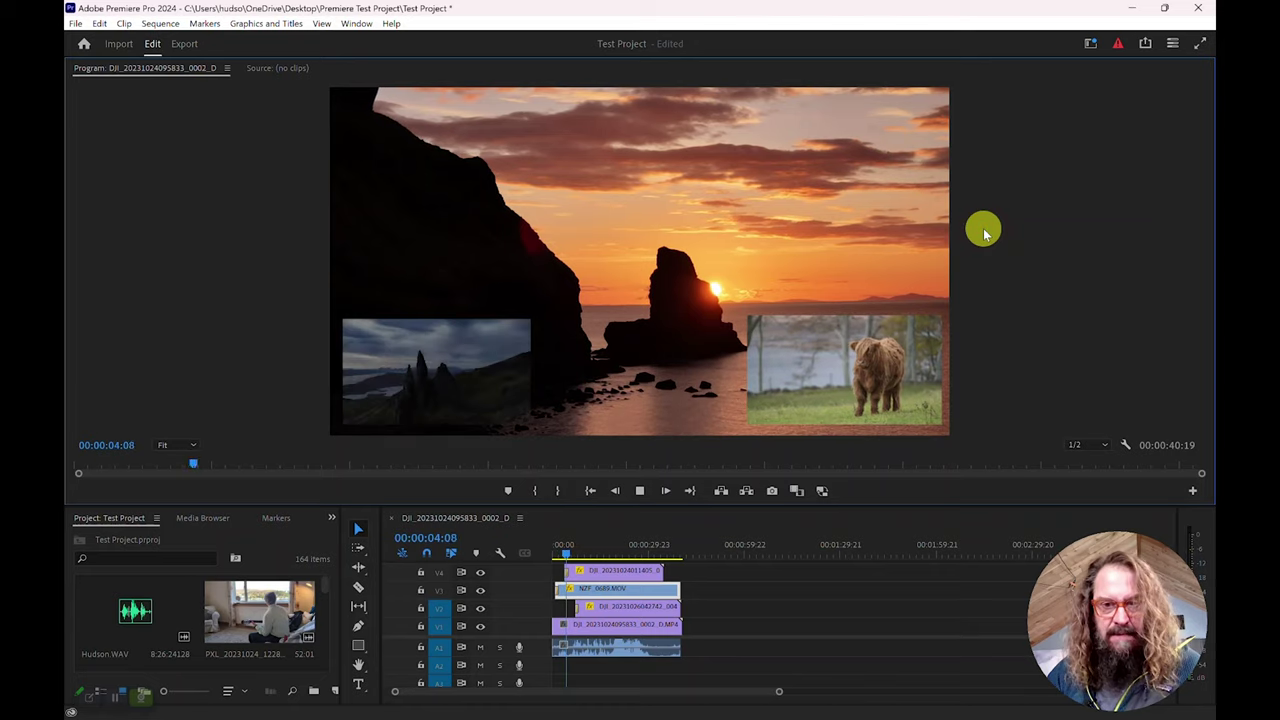
key("grave")
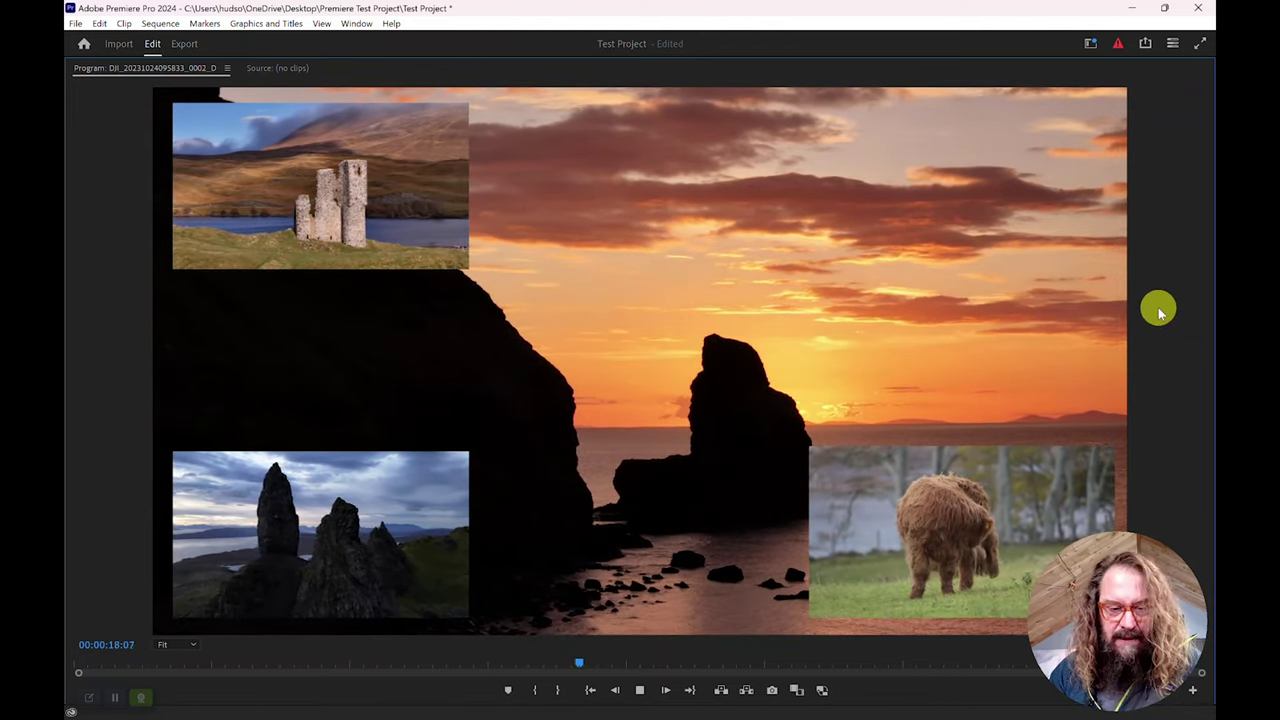
key("grave")
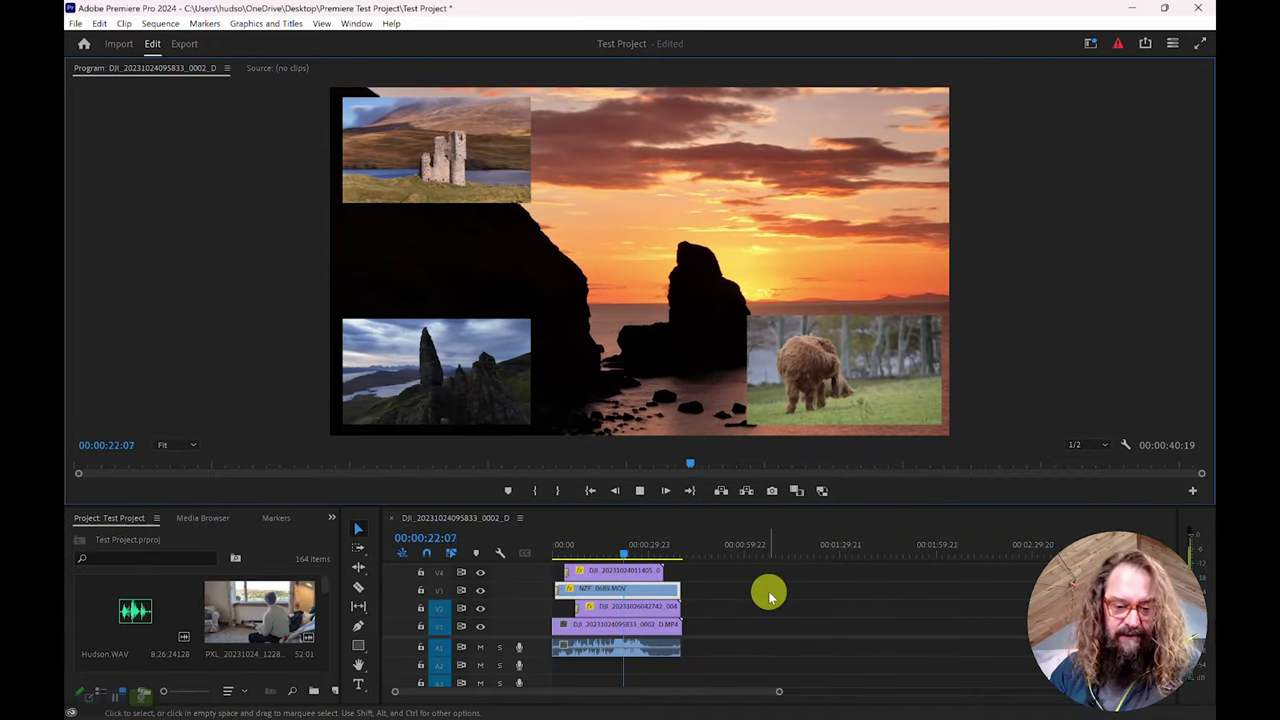
key("space")
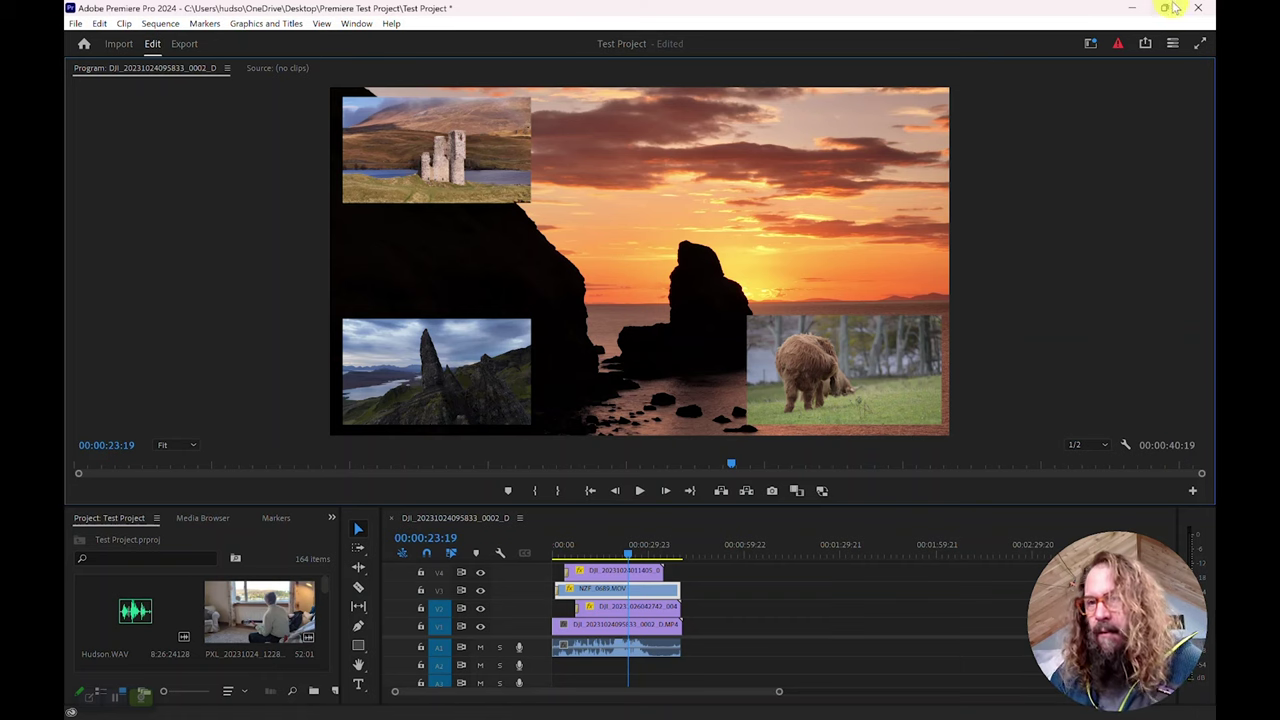
Quit Premiere Pro 2024 without saving the Test Project changes.
left_click(1198, 8)
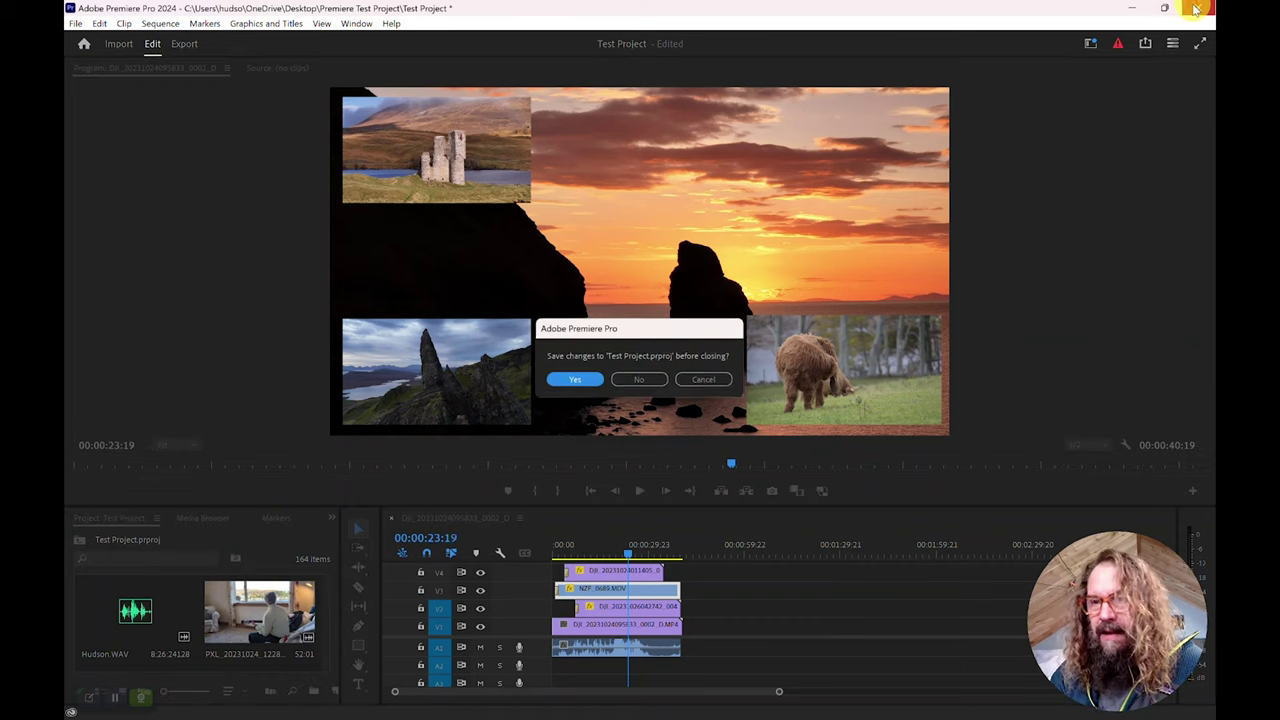
left_click(650, 378)
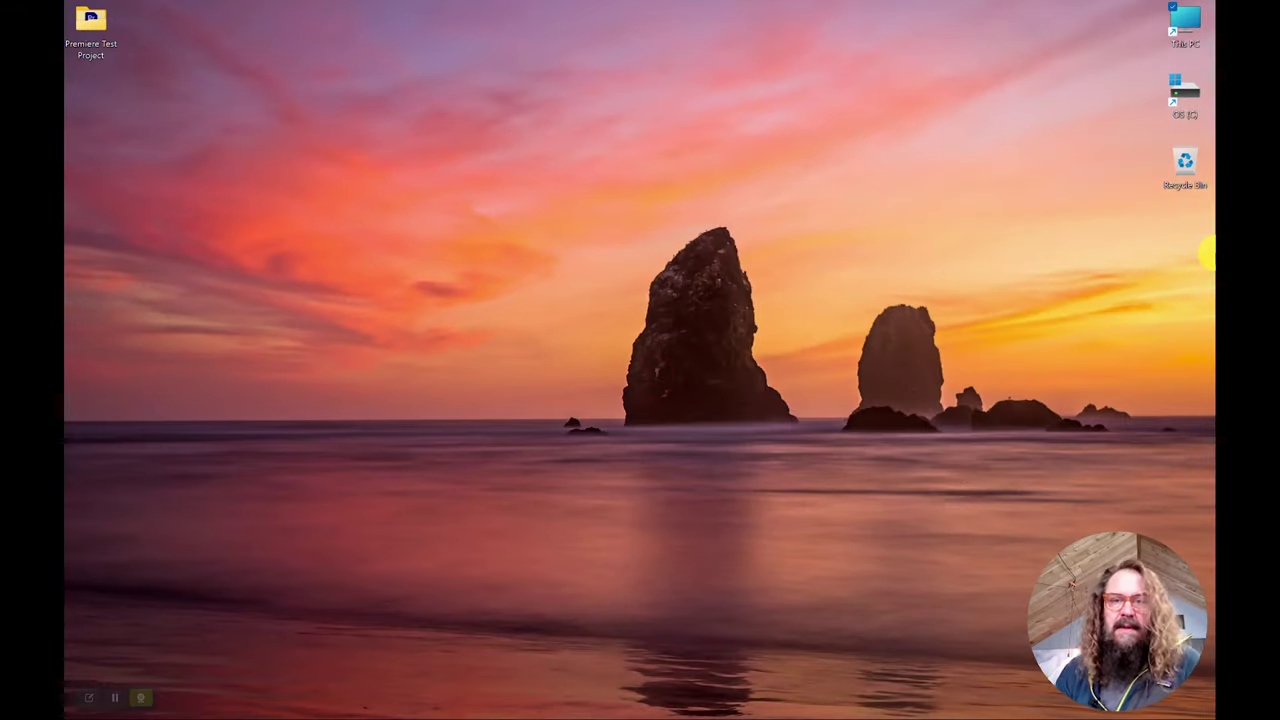